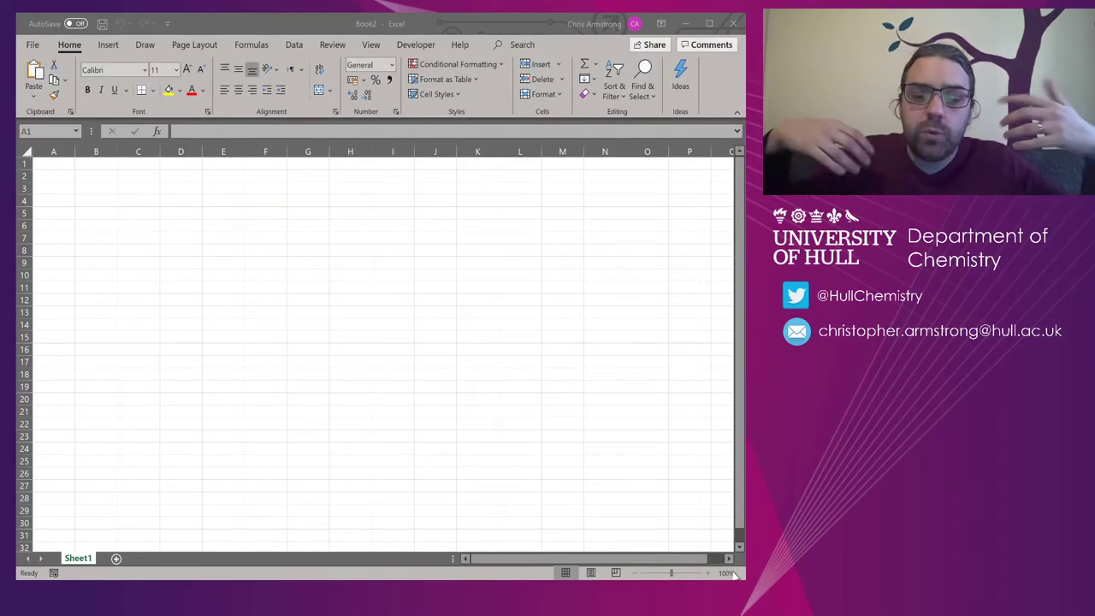
# Enter the column headings x in A1 and y in B1
pyautogui.click(734, 576)
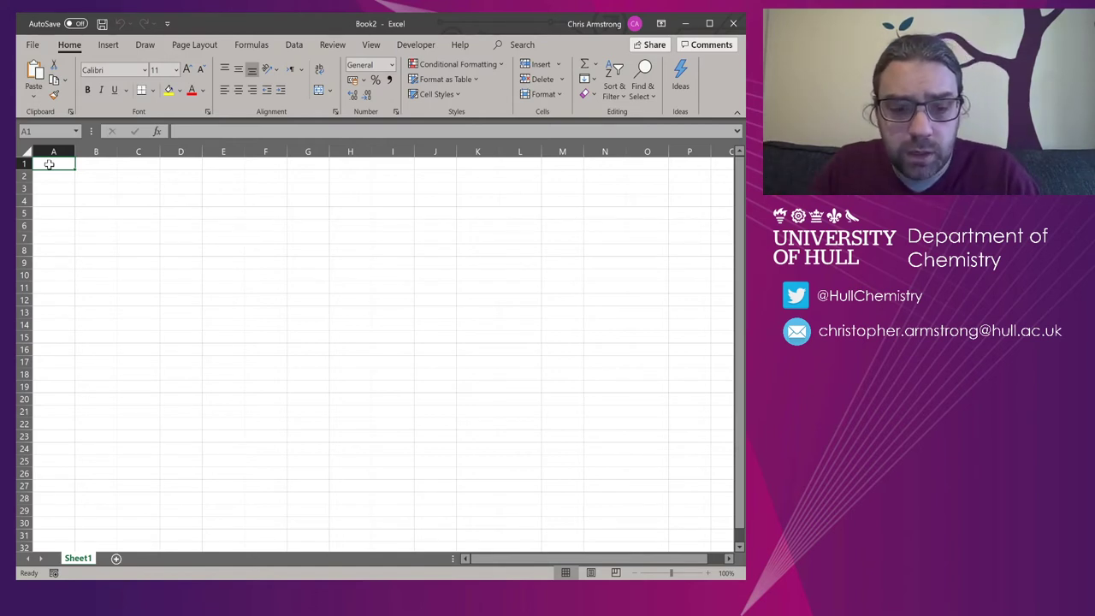
pyautogui.write('x')
pyautogui.press('Tab')
pyautogui.write('y')
pyautogui.press('Down')
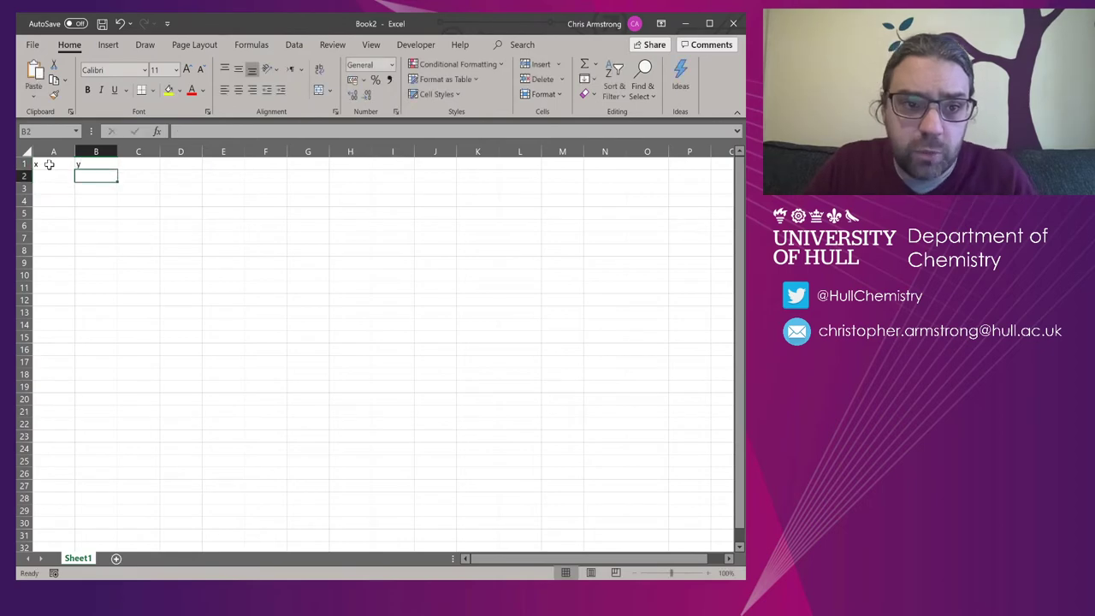
pyautogui.press('Left')
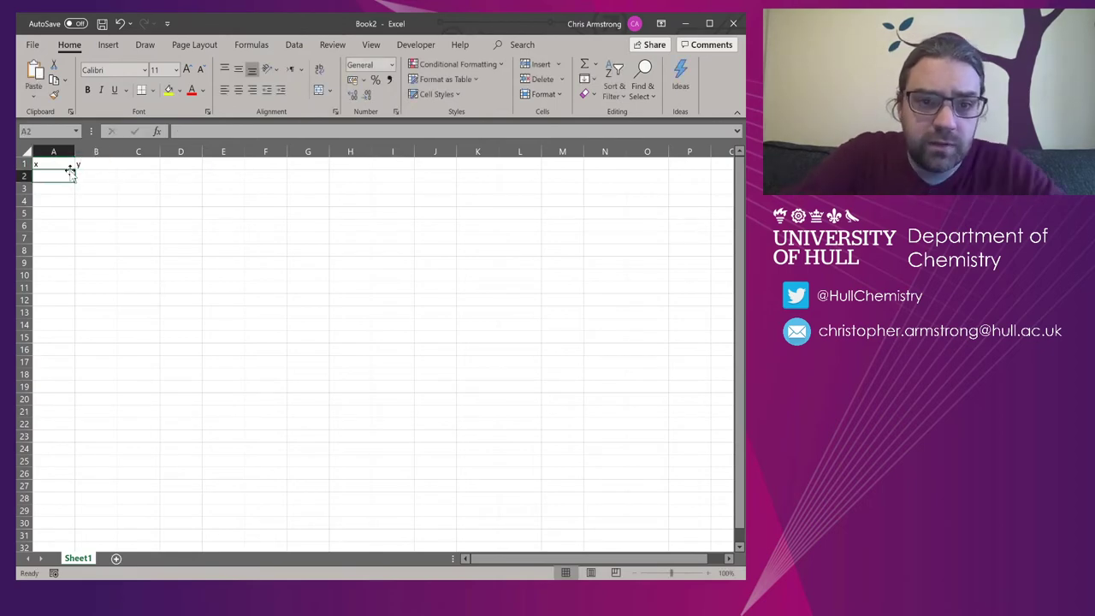
# Apply a bold, underlined heading cell style to the x and y headings and centre them
pyautogui.scroll(5, 71, 171)
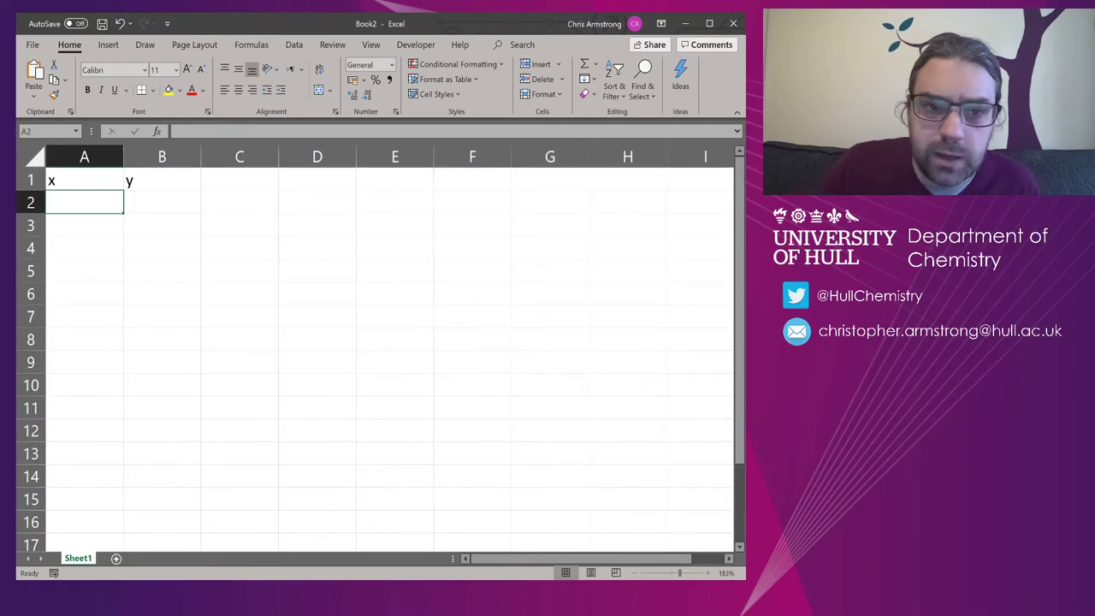
pyautogui.moveTo(84, 180); pyautogui.dragTo(161, 180)
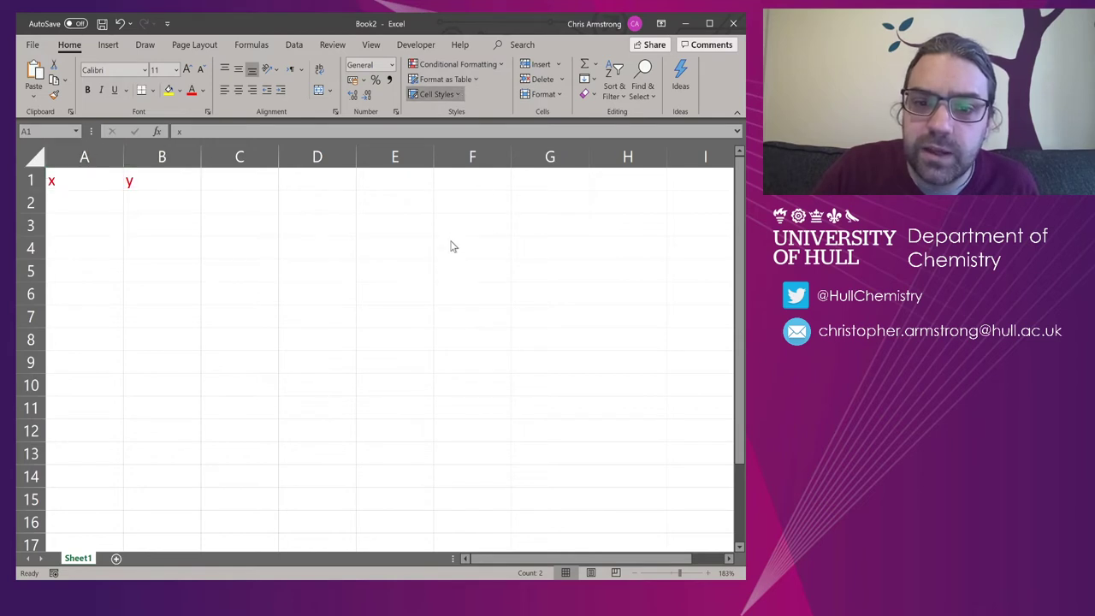
pyautogui.click(246, 95)
pyautogui.click(238, 90)
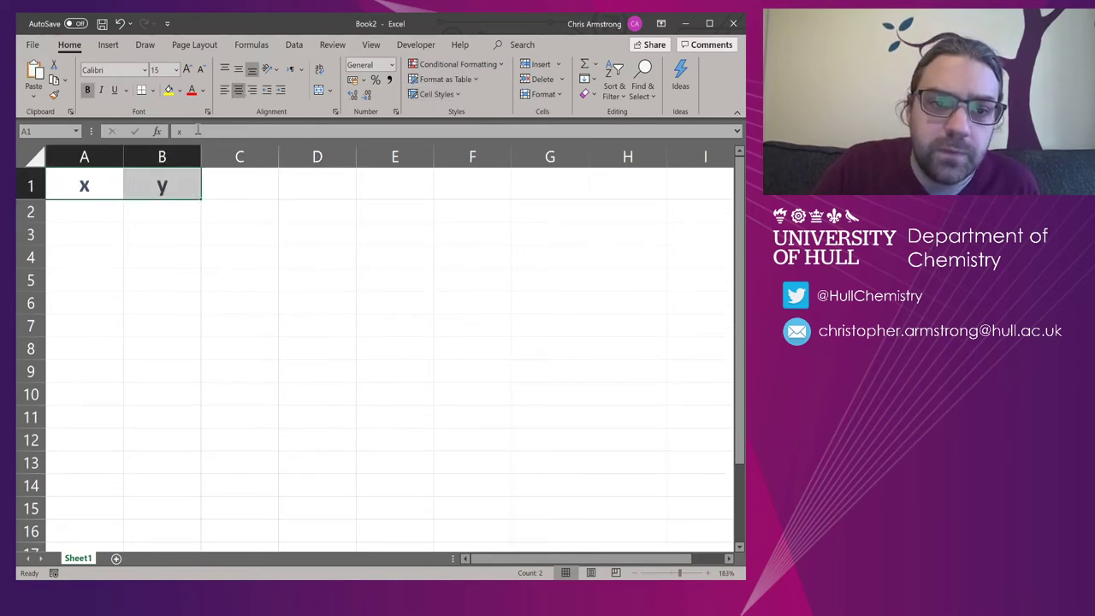
# Fill the x column in A2:A7 with the values 0, 1, 2, 3, 4 and 5
pyautogui.click(111, 209)
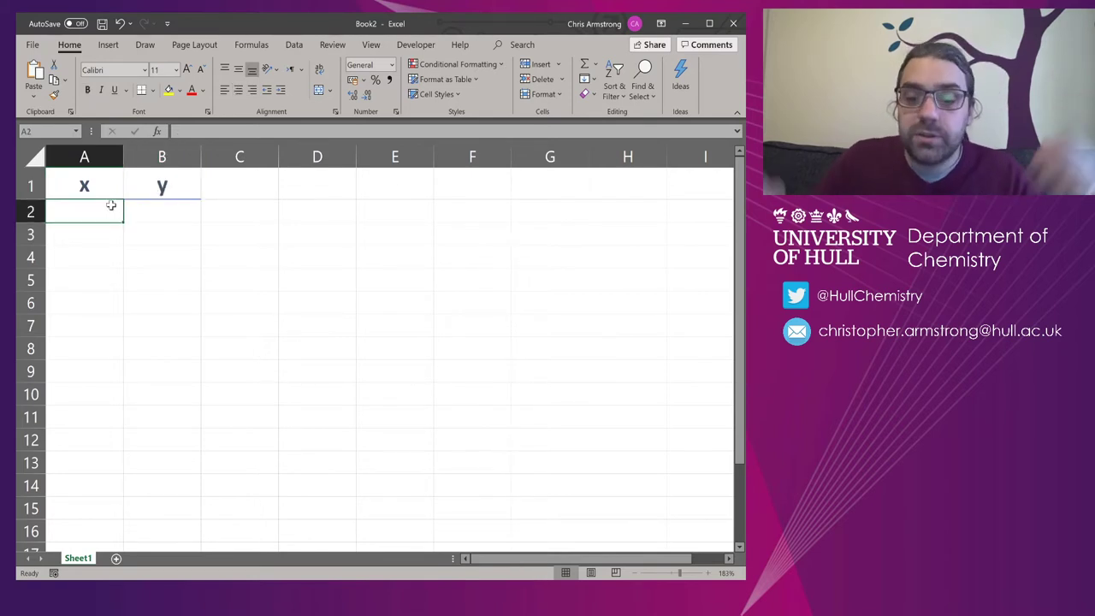
pyautogui.write('0')
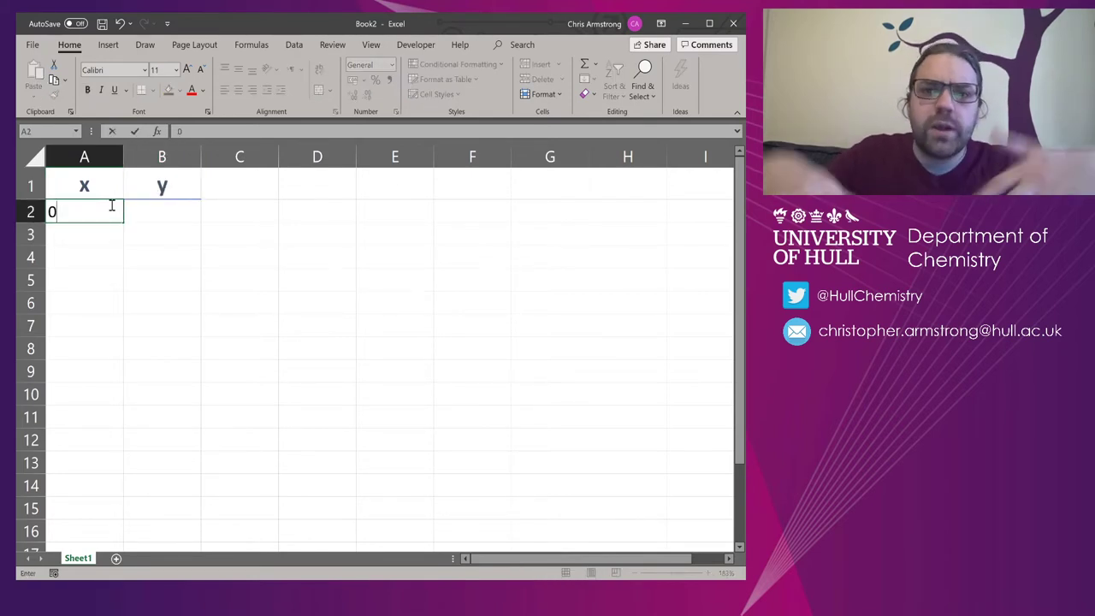
pyautogui.press('Return')
pyautogui.write('1')
pyautogui.press('Return')
pyautogui.write('2')
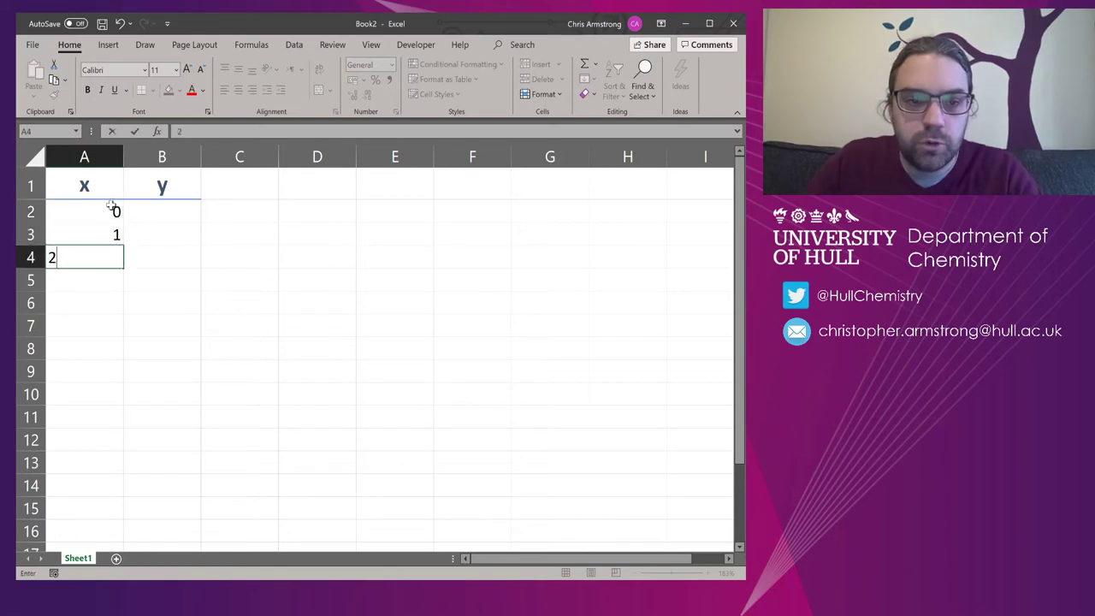
pyautogui.press('Return')
pyautogui.write('3')
pyautogui.press('Return')
pyautogui.write('4')
pyautogui.press('Return')
pyautogui.write('5')
pyautogui.press('Up')
# Fill the y column in B2:B7 with the values 0, 1, 2, 3, 4 and 5
pyautogui.press('Right')
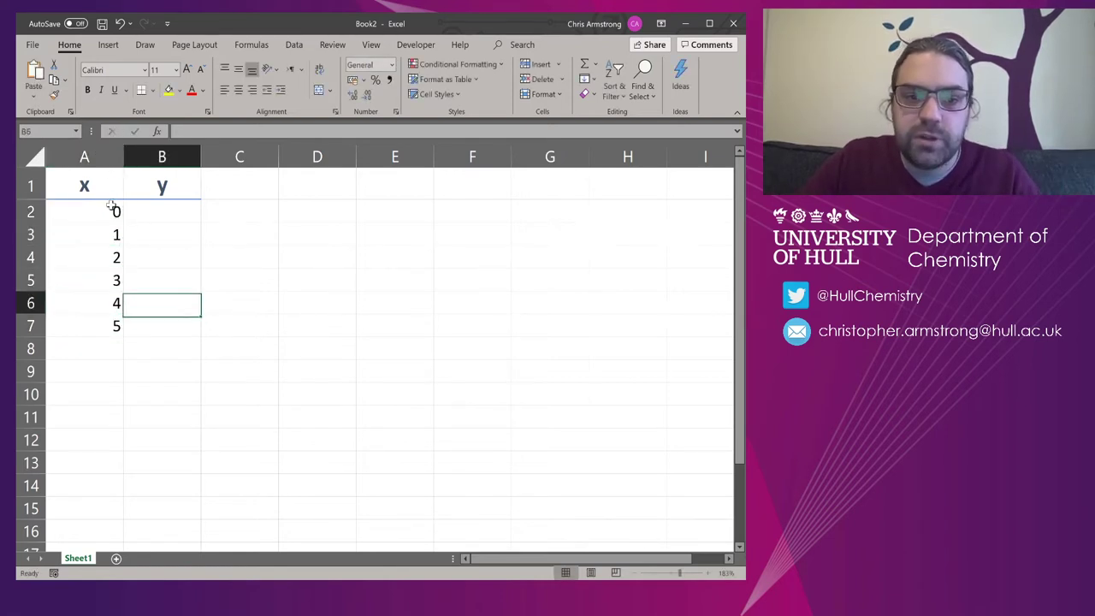
pyautogui.press('Up')
pyautogui.press('Up')
pyautogui.press('Up')
pyautogui.press('Up')
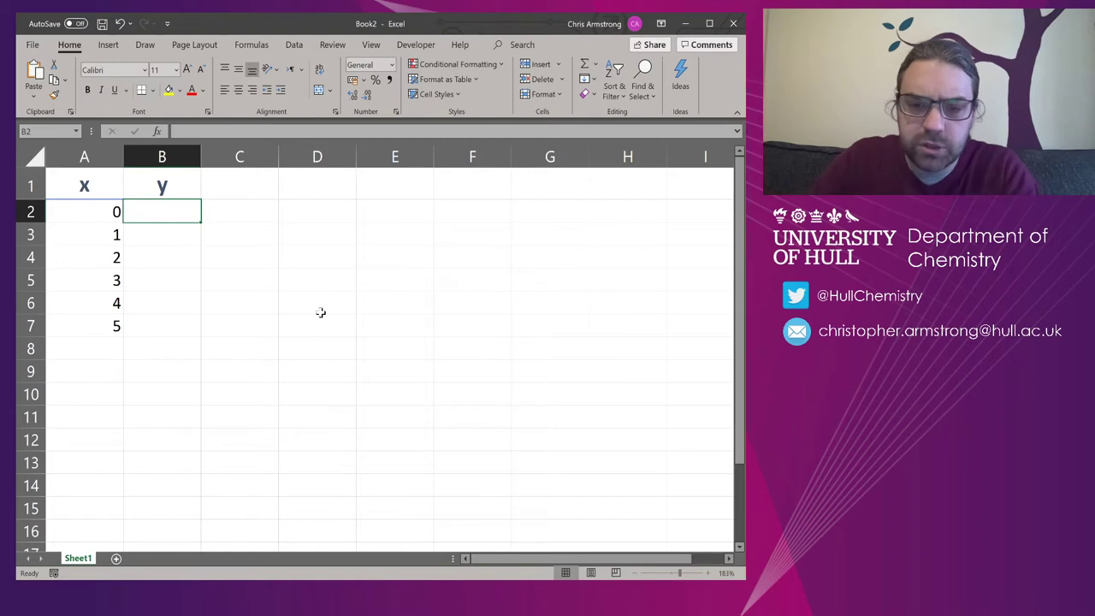
pyautogui.write('0')
pyautogui.press('Return')
pyautogui.write('1')
pyautogui.press('Return')
pyautogui.write('2')
pyautogui.press('Return')
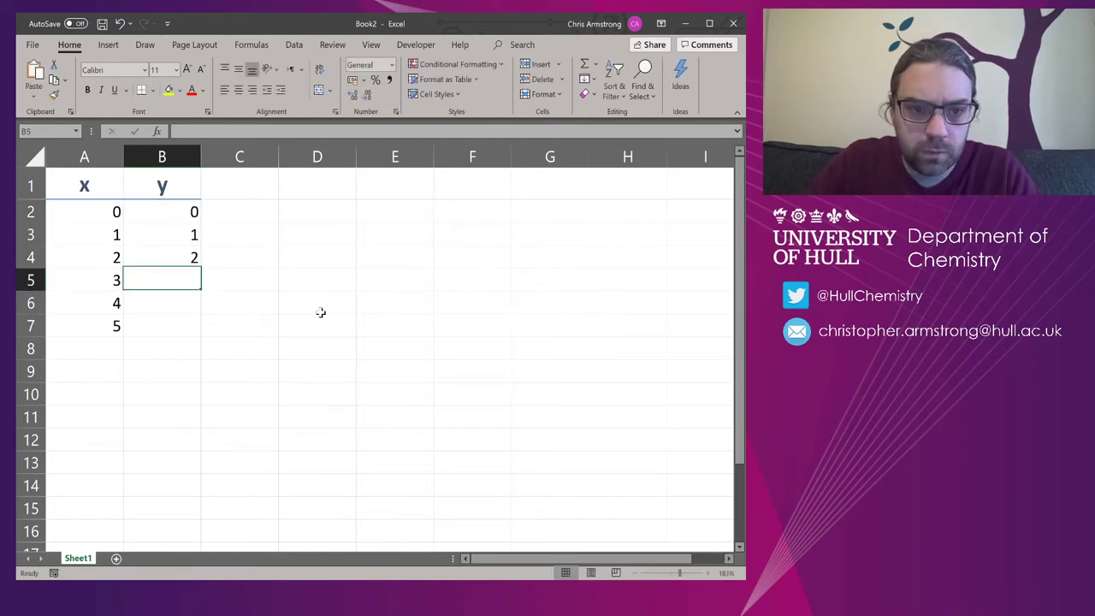
pyautogui.write('3')
pyautogui.press('Return')
pyautogui.write('4')
pyautogui.press('Return')
pyautogui.write('5')
pyautogui.press('Return')
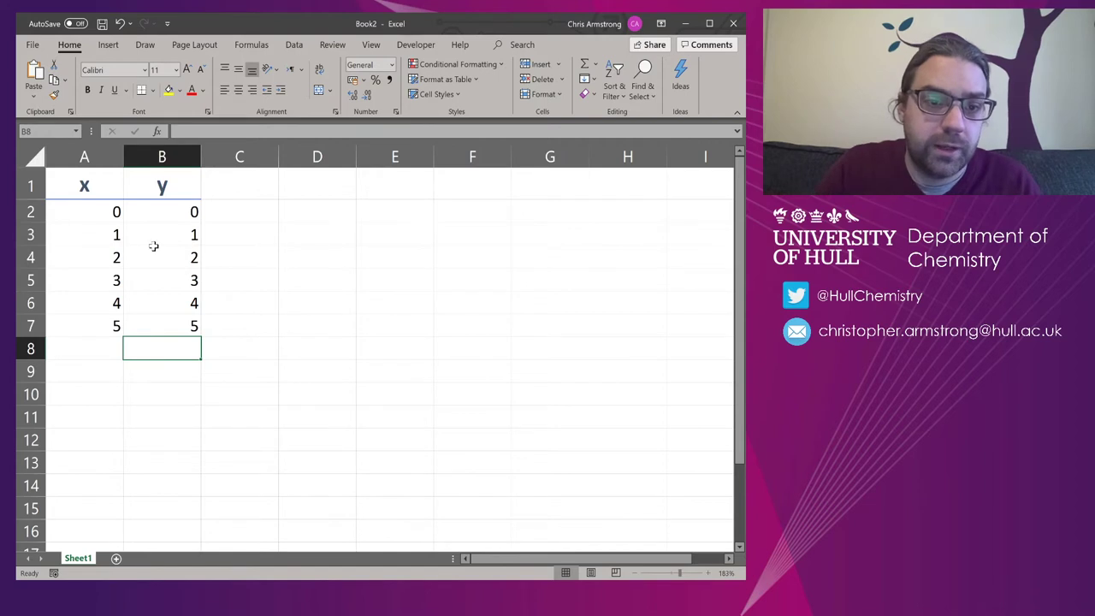
# Insert a markers-only scatter chart of A2:B7 and move it clear of the x column
pyautogui.moveTo(91, 210); pyautogui.dragTo(166, 286)
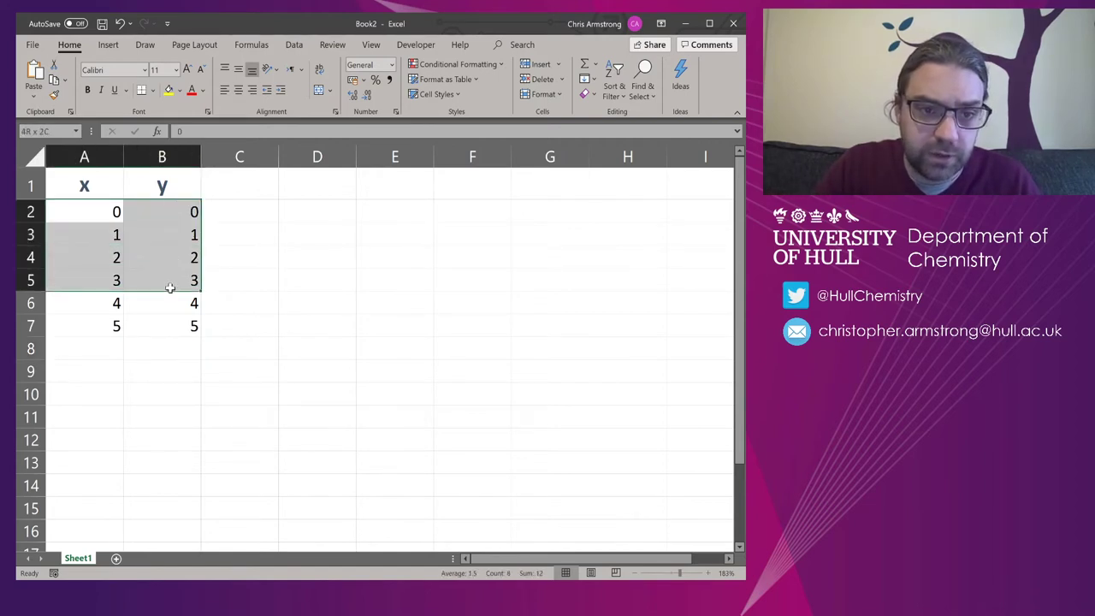
pyautogui.click(102, 213)
pyautogui.moveTo(103, 212); pyautogui.dragTo(170, 317)
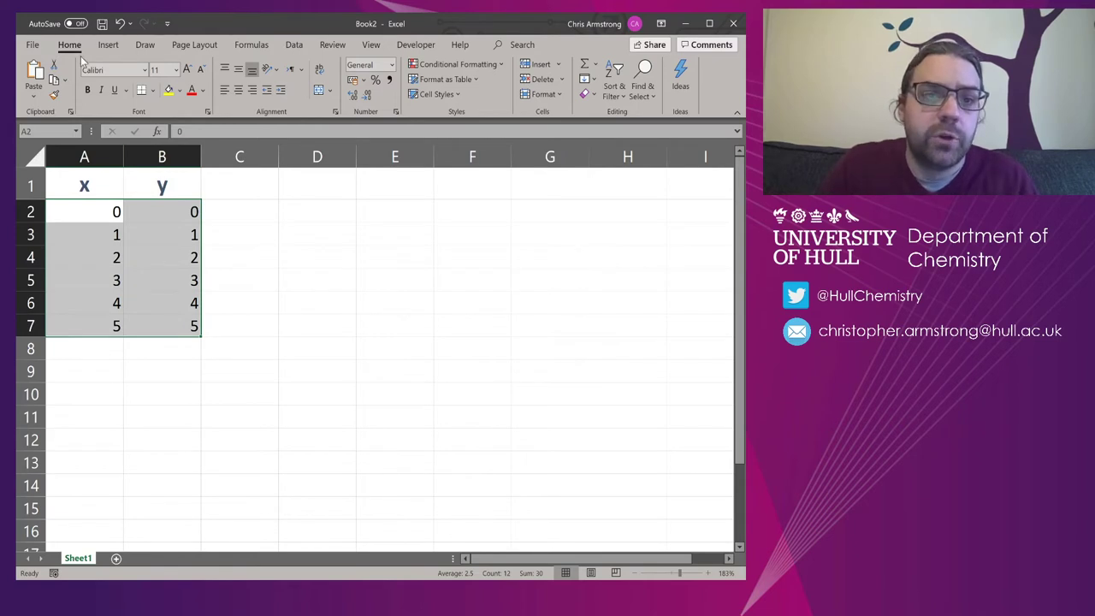
pyautogui.click(108, 45)
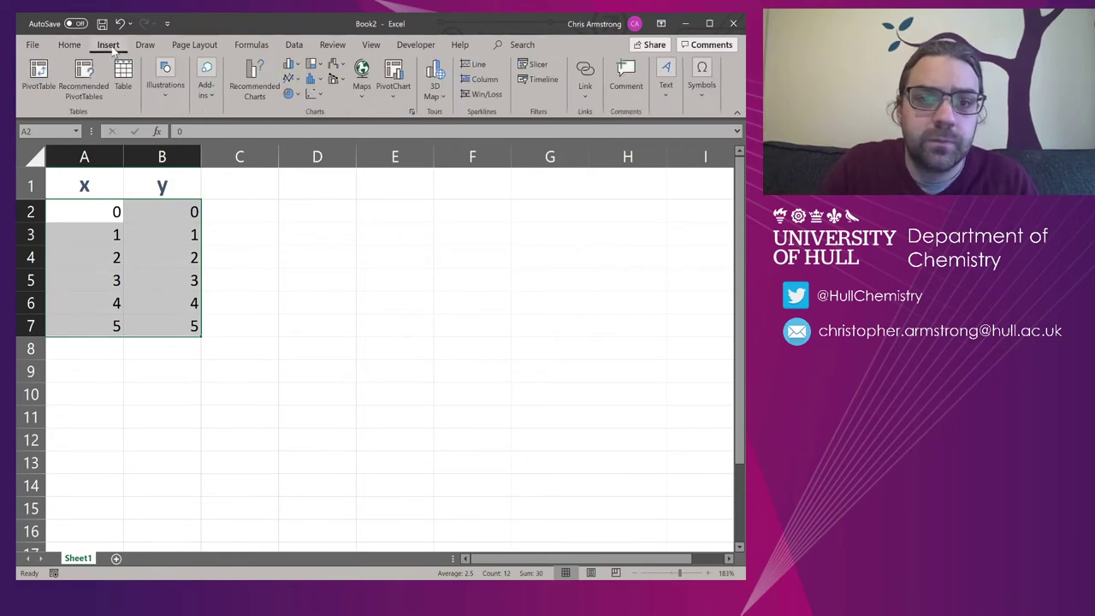
pyautogui.click(318, 97)
pyautogui.click(323, 134)
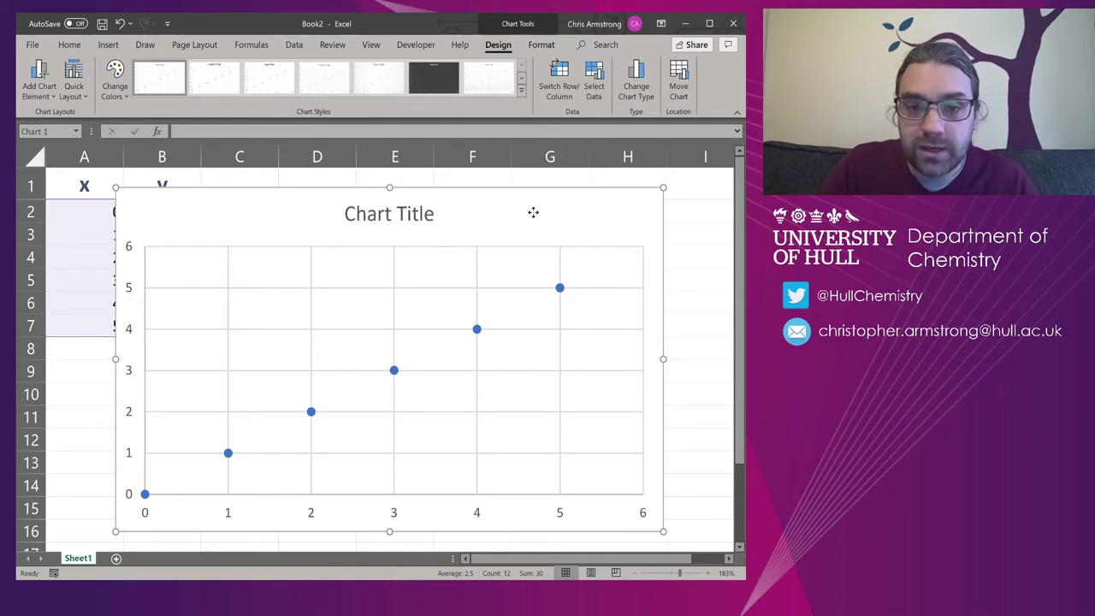
pyautogui.moveTo(533, 213); pyautogui.dragTo(591, 203)
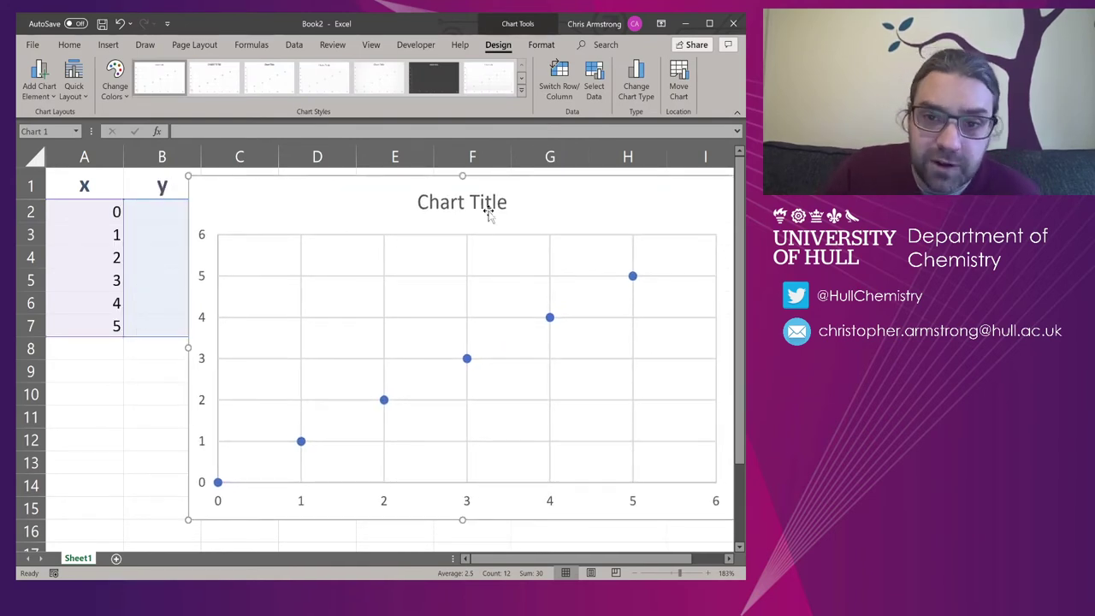
# Remove the chart title and both the vertical and horizontal gridlines from the scatter chart
pyautogui.click(490, 212)
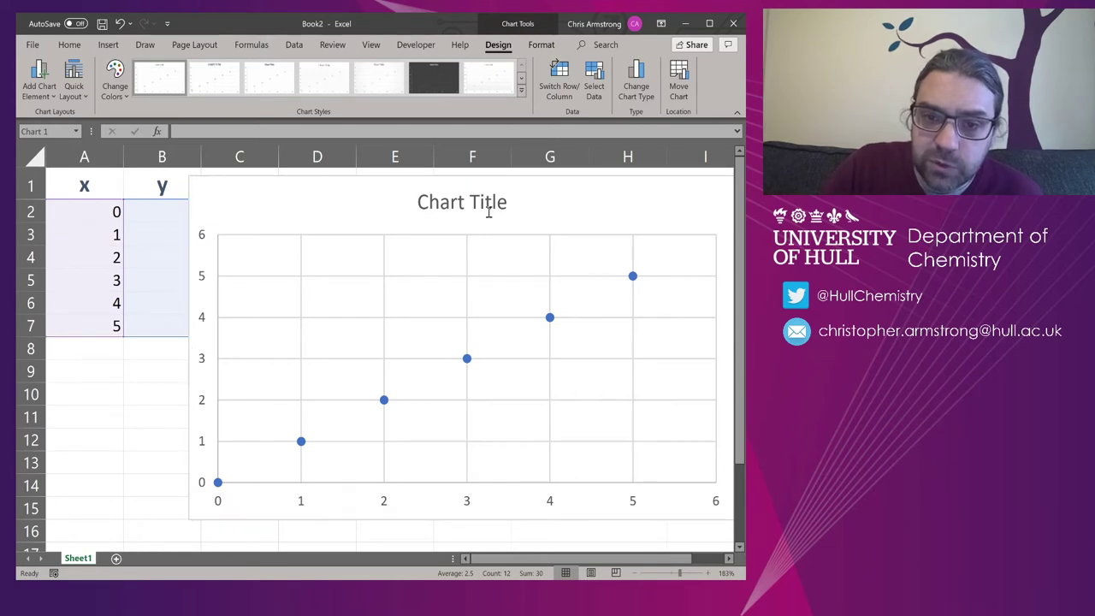
pyautogui.press('Delete')
pyautogui.click(468, 226)
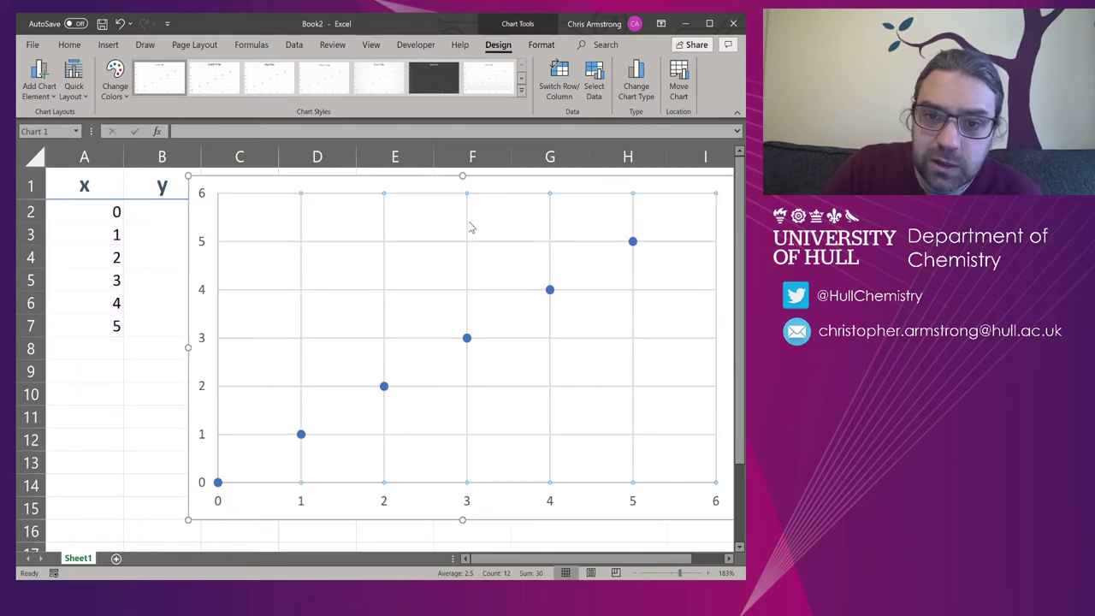
pyautogui.press('Delete')
pyautogui.click(458, 243)
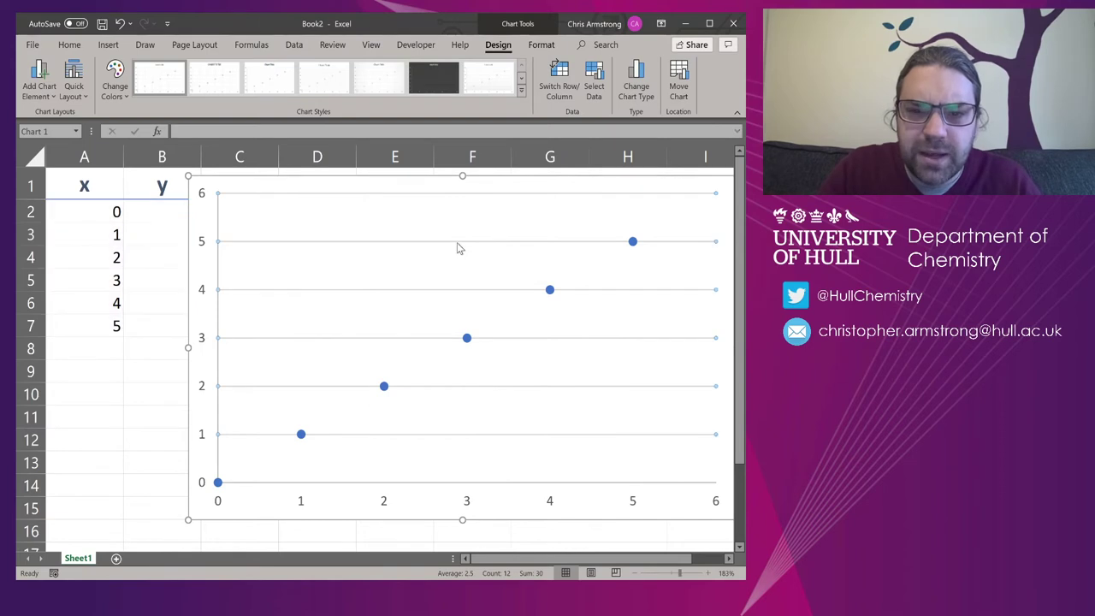
pyautogui.press('Delete')
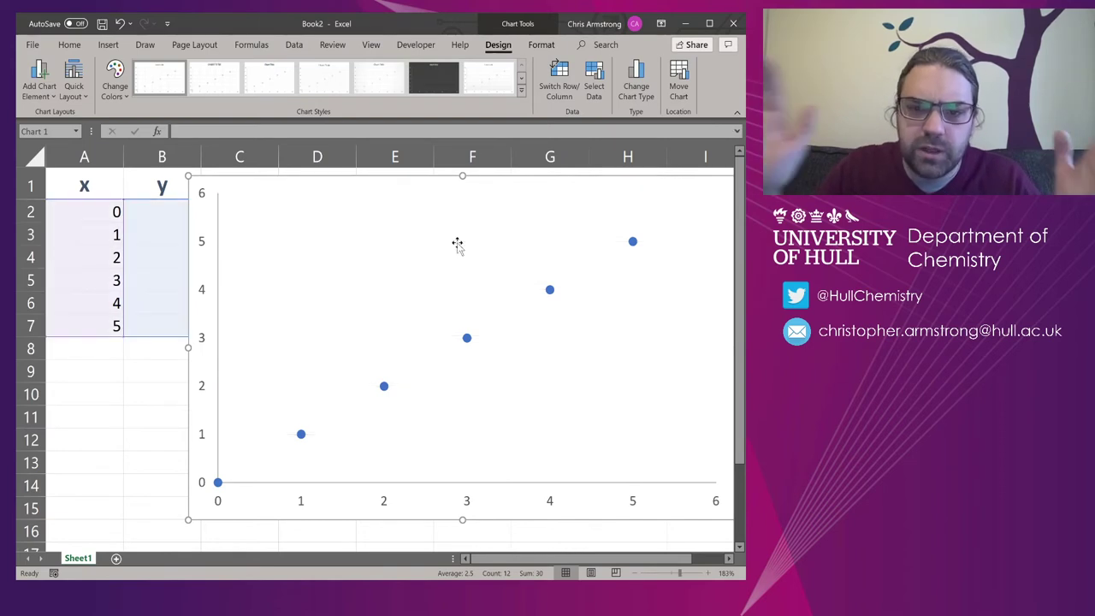
pyautogui.click(550, 290)
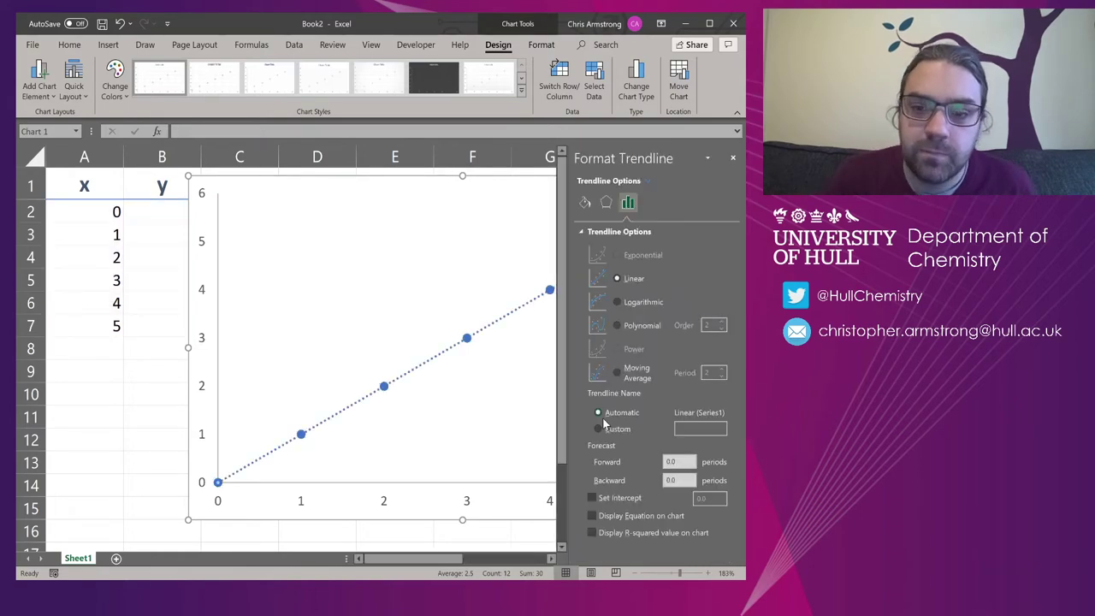
pyautogui.click(618, 302)
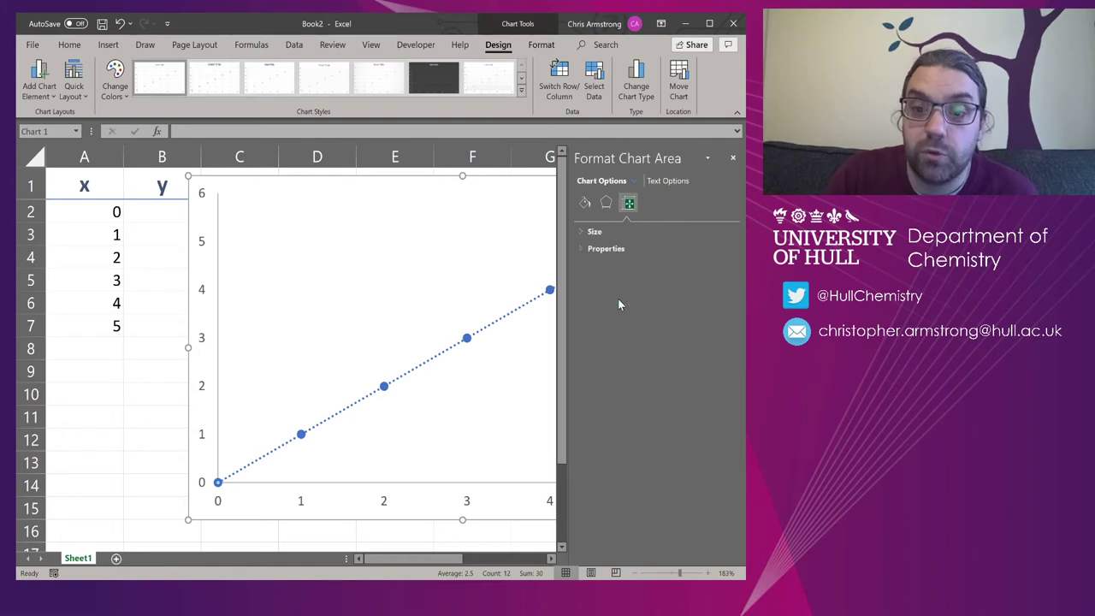
pyautogui.click(452, 339)
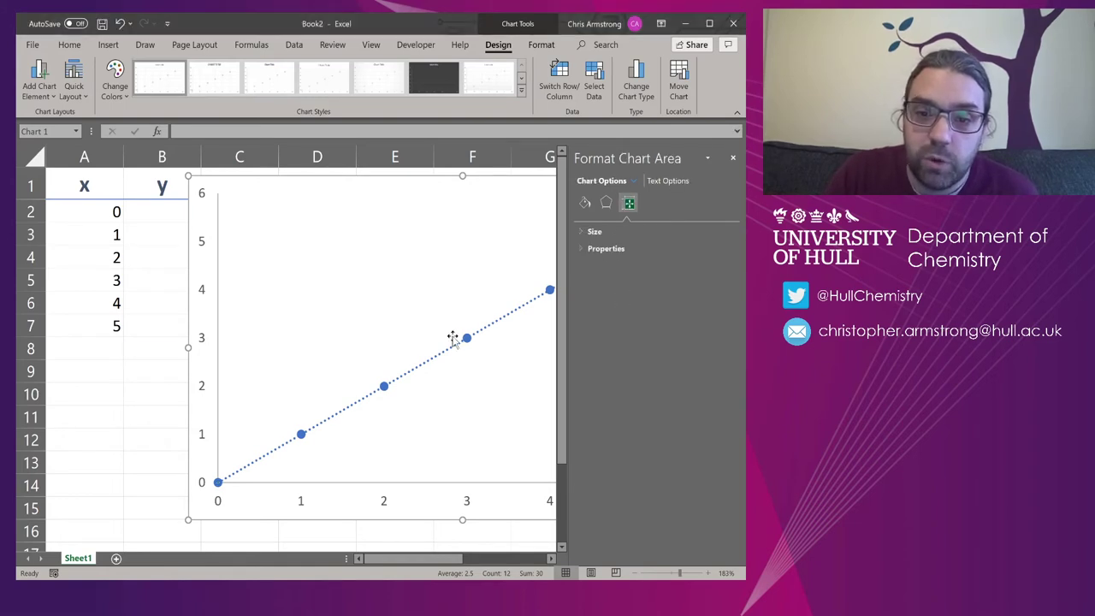
pyautogui.press('Delete')
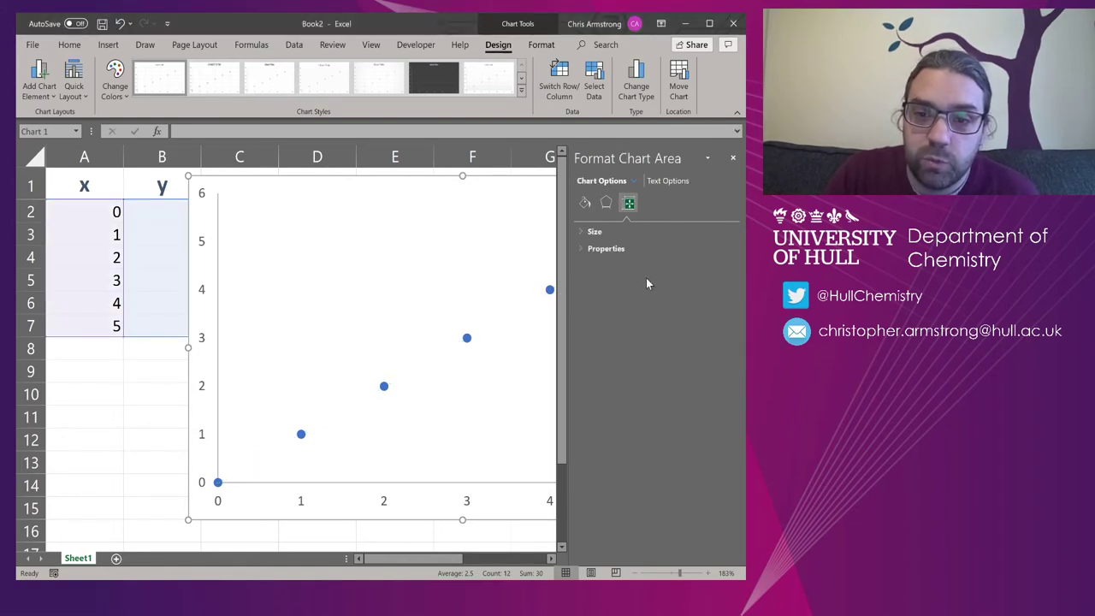
# Add a linear trendline to the data series, displaying its equation and R-squared value on the chart
pyautogui.click(467, 338)
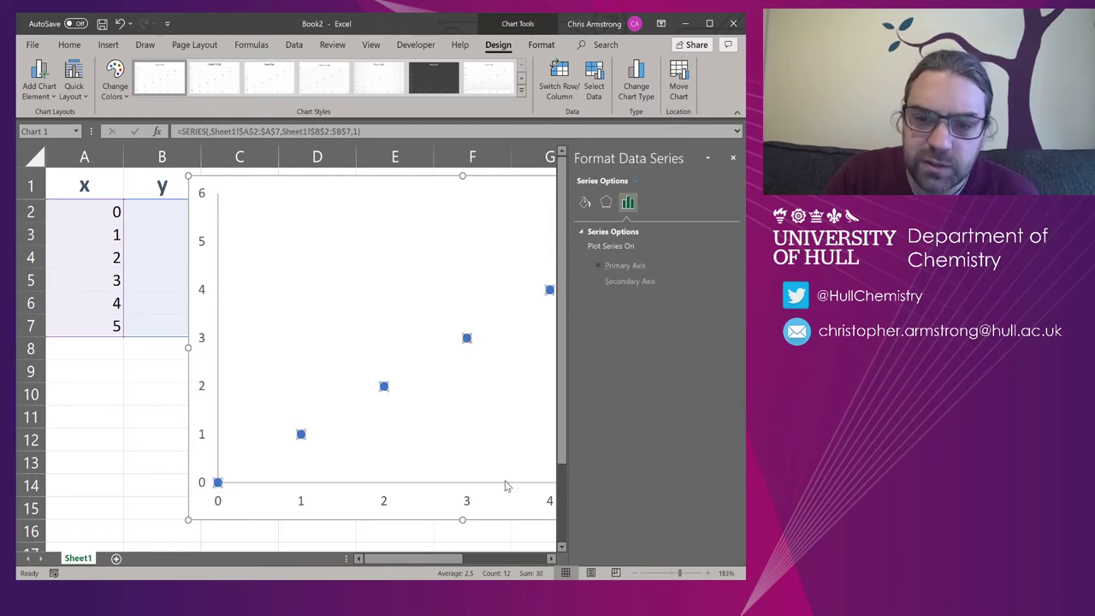
pyautogui.press('Up')
pyautogui.click(634, 281)
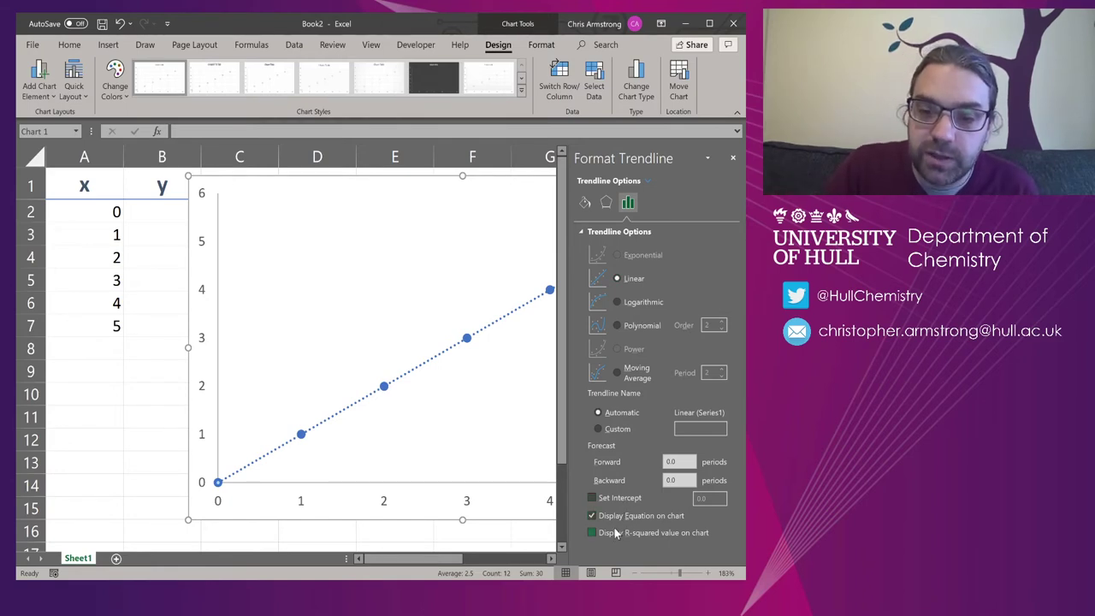
pyautogui.click(592, 532)
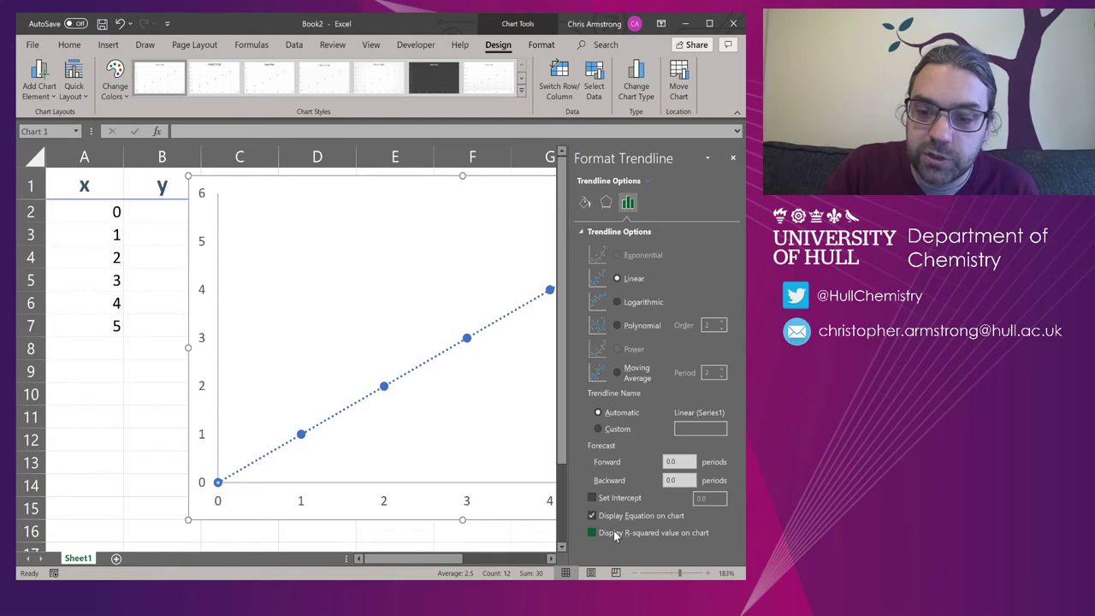
pyautogui.click(733, 159)
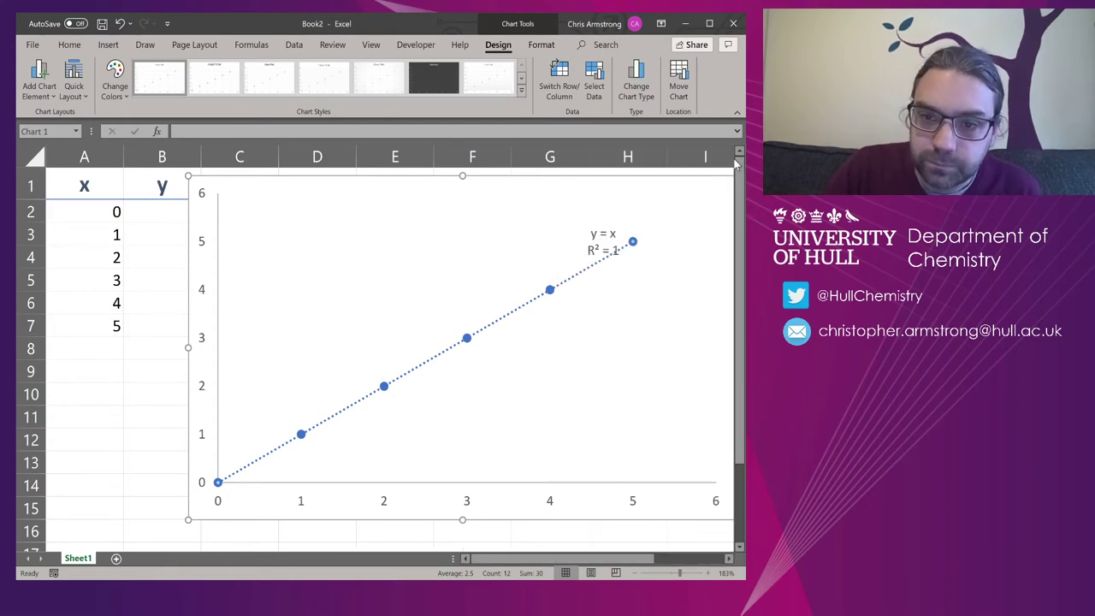
# Move the equation label clear of the trendline and shift the chart so it uncovers the y column
pyautogui.click(601, 242)
pyautogui.moveTo(580, 211); pyautogui.dragTo(545, 207)
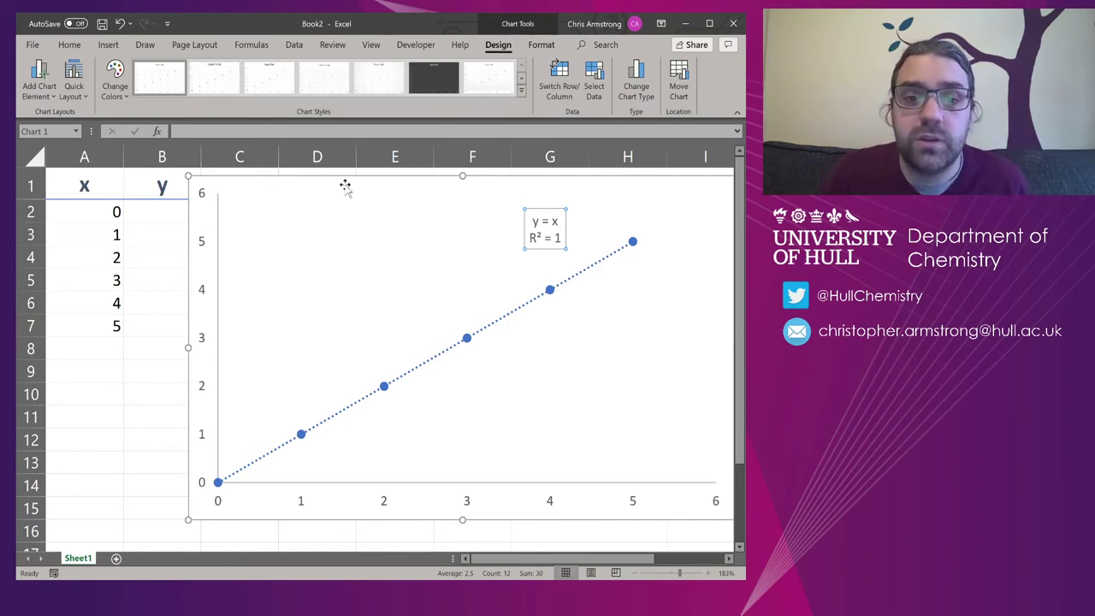
pyautogui.moveTo(345, 186); pyautogui.dragTo(388, 183)
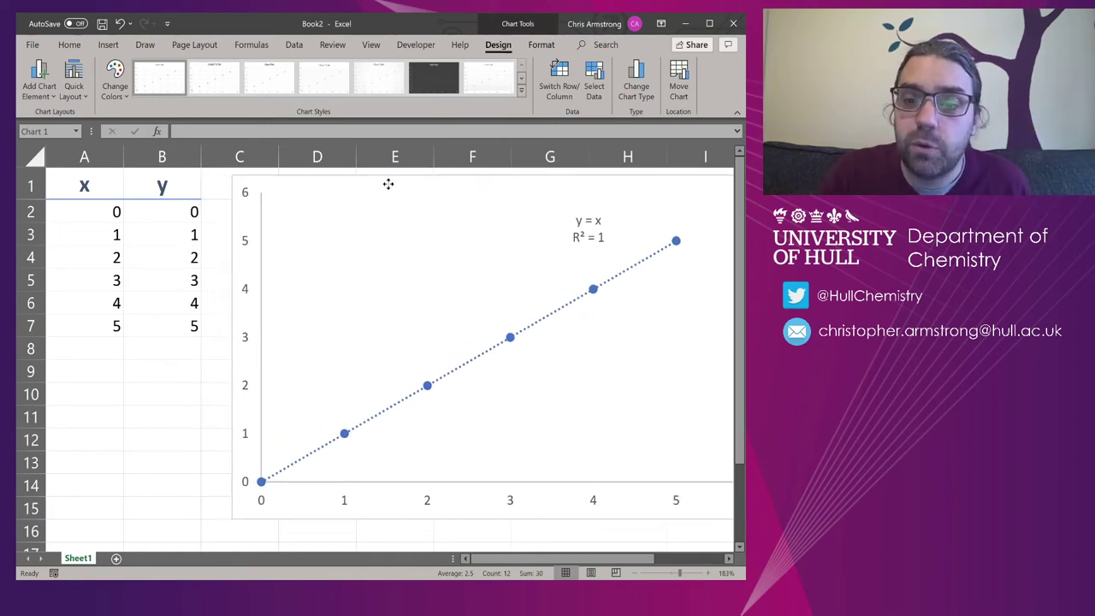
# Replace the first y value in B2 with the formula =RAND() and reselect that cell
pyautogui.click(156, 211)
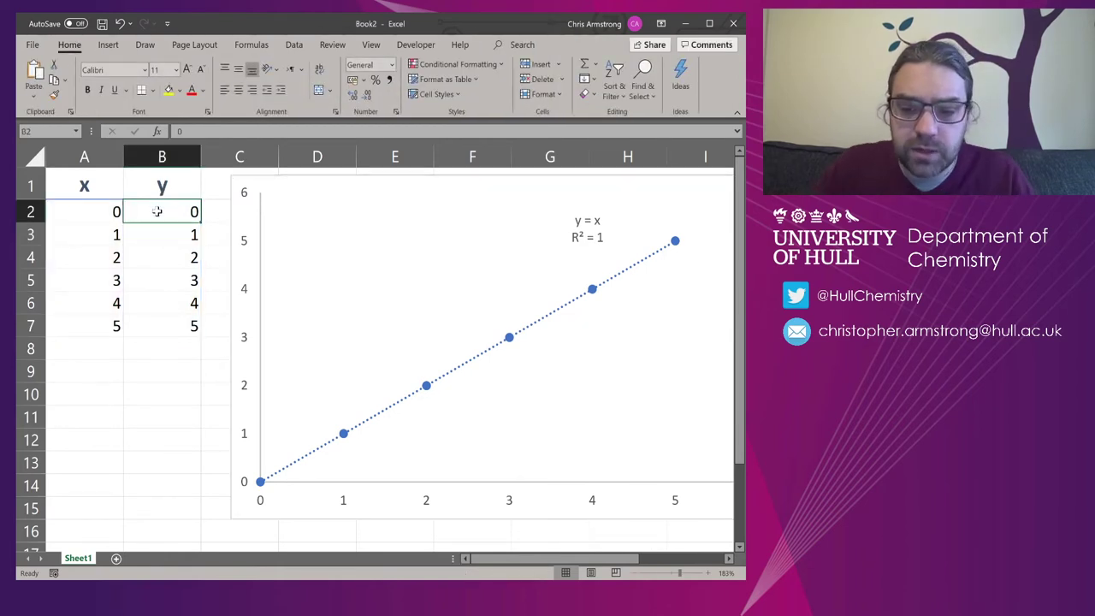
pyautogui.write('=RAND(')
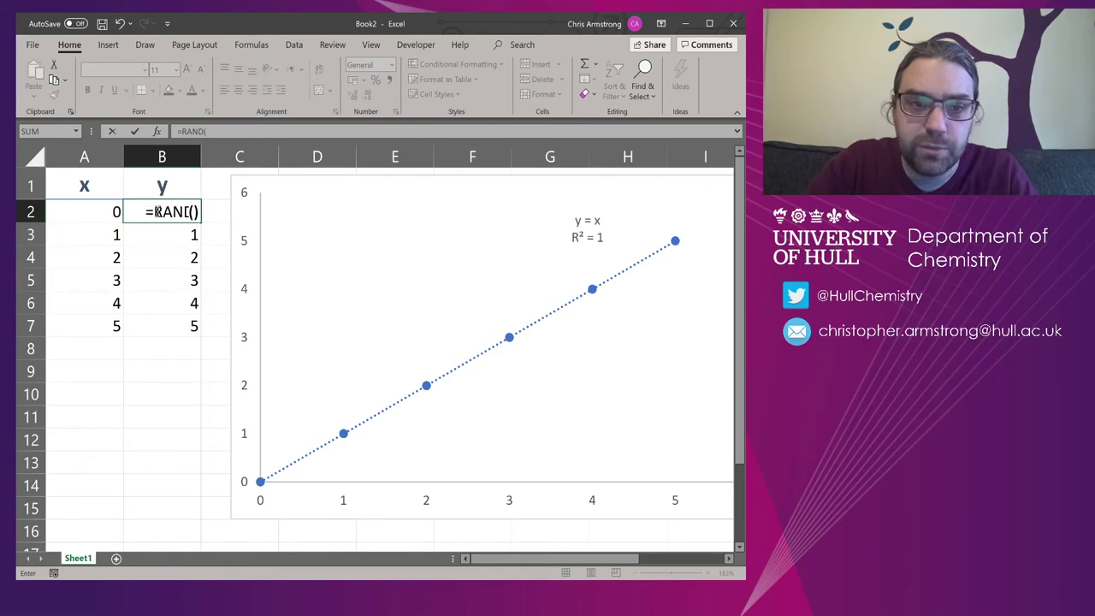
pyautogui.write(')')
pyautogui.press('Return')
pyautogui.click(163, 211)
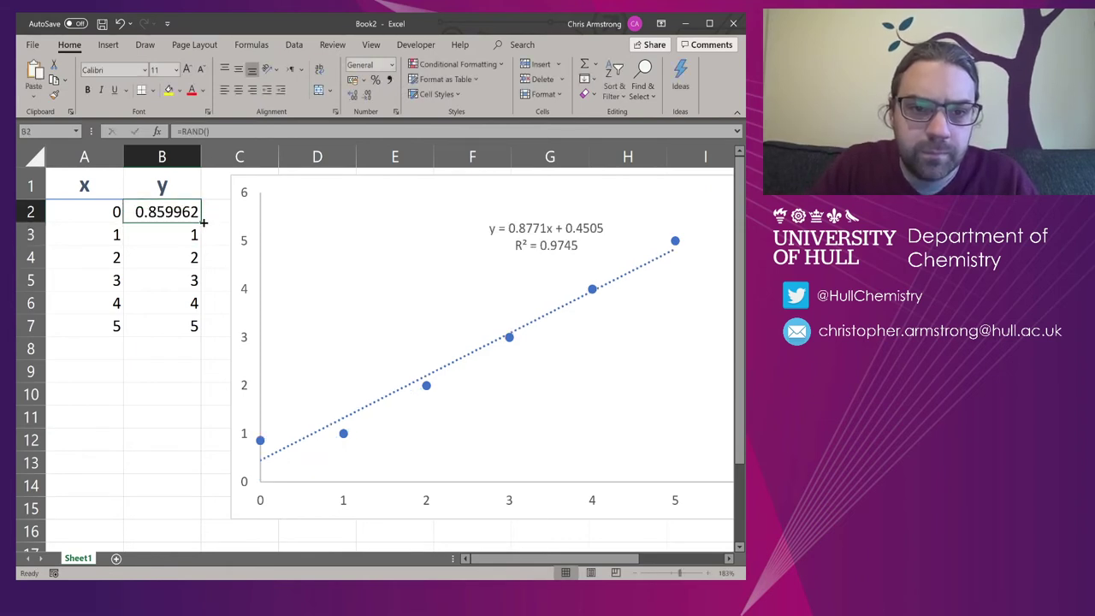
# Fill the =RAND() formula from B2 down to B7, and fill it down a second time to generate new random y values
pyautogui.doubleClick(204, 222)
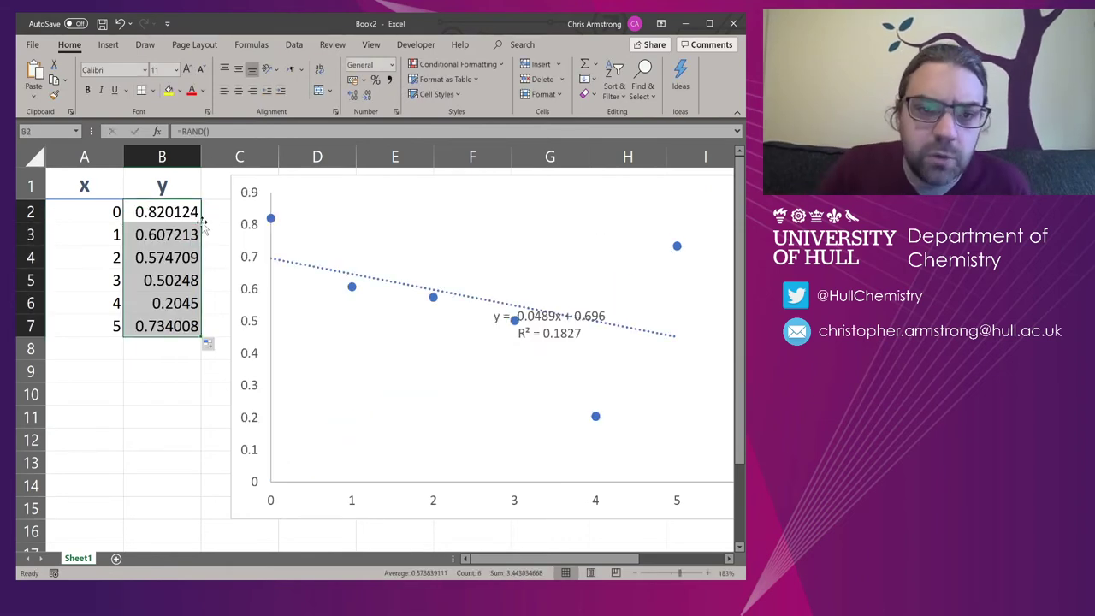
pyautogui.click(174, 211)
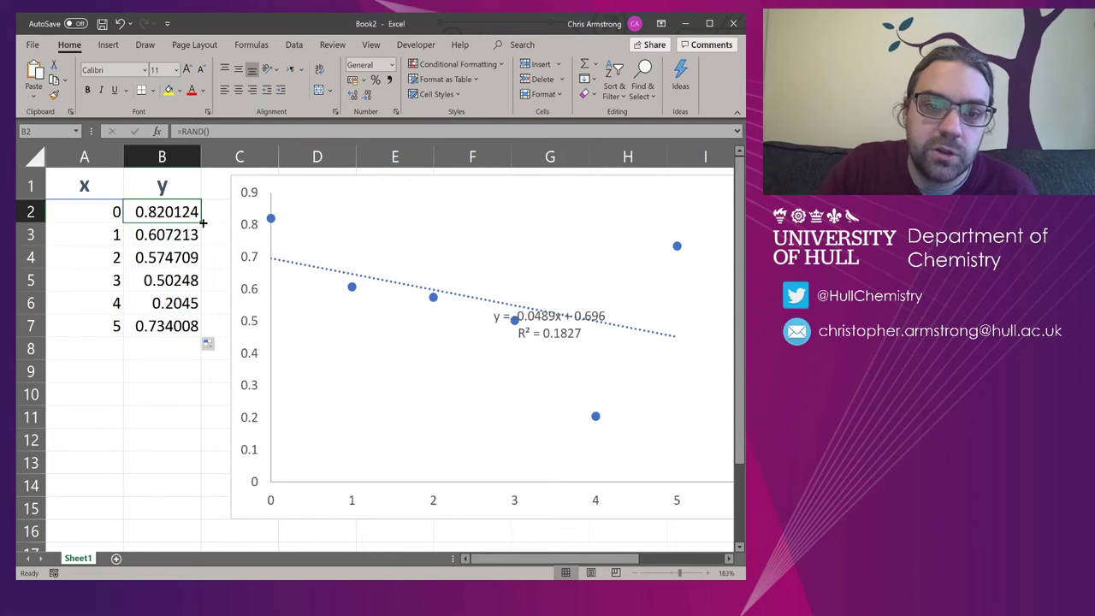
pyautogui.doubleClick(204, 223)
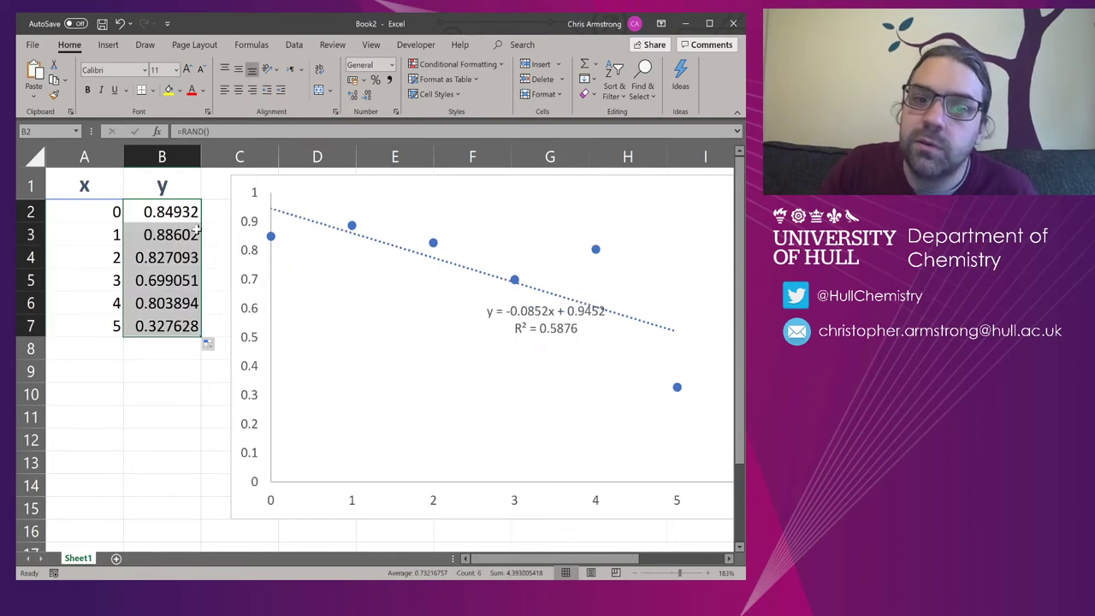
# Move the trendline equation and R² label to the empty area below the trendline, clear of the line and data points
pyautogui.click(197, 227)
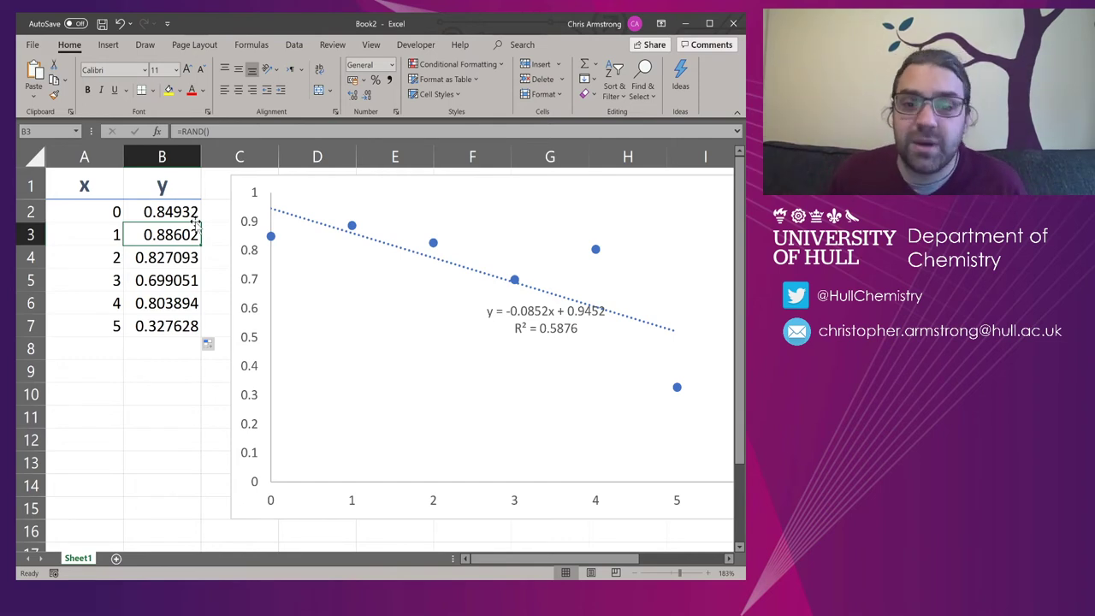
pyautogui.click(539, 315)
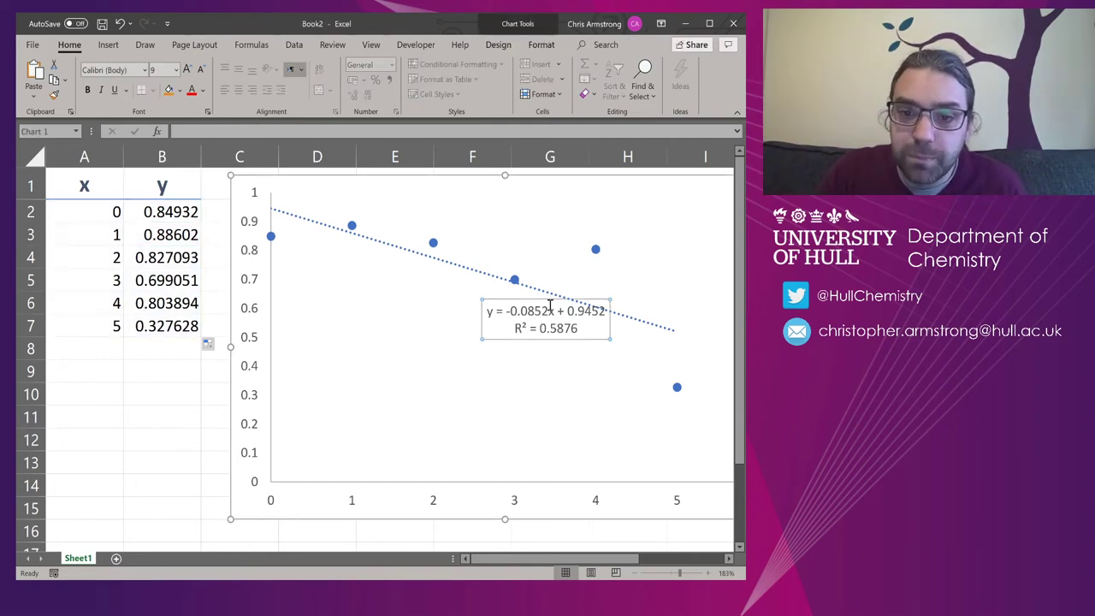
pyautogui.moveTo(553, 299); pyautogui.dragTo(386, 285)
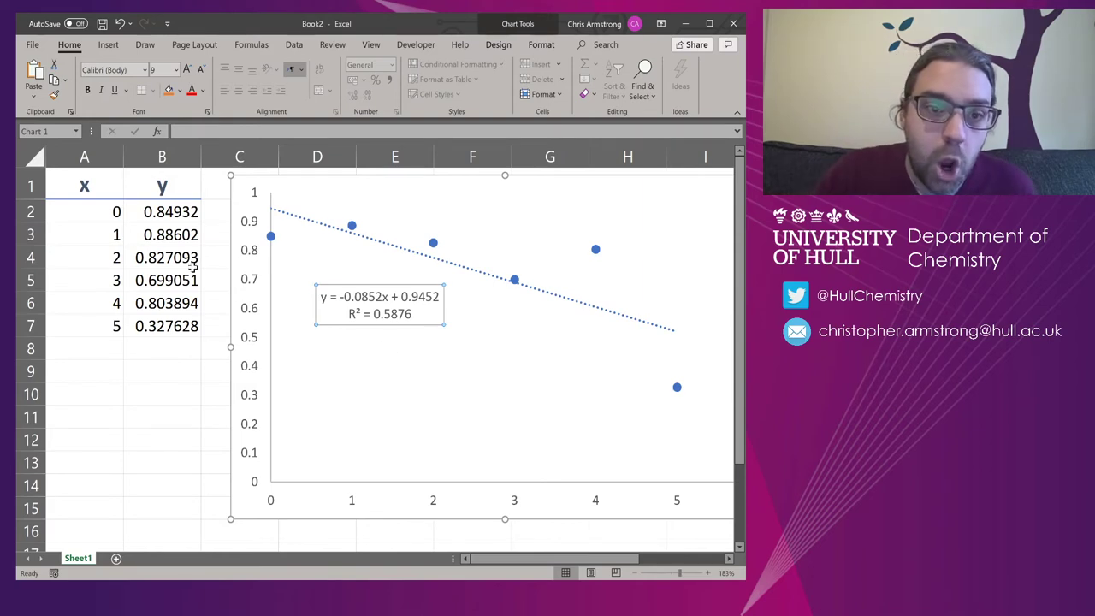
# Replace the random y values in B2, B3 and B4 with 0, 0.001 and 0.002
pyautogui.click(161, 214)
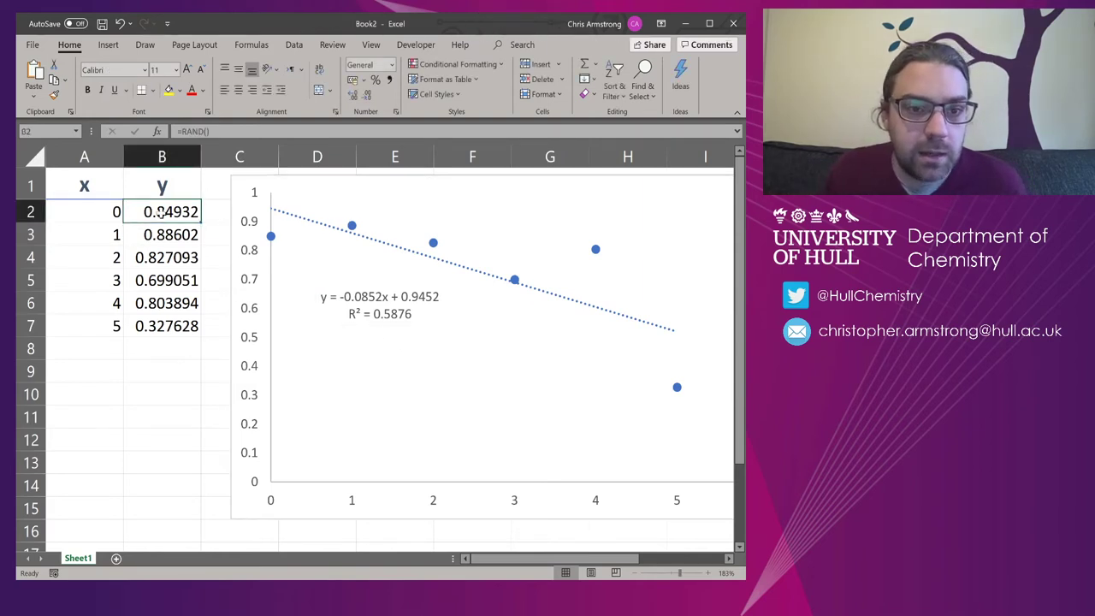
pyautogui.doubleClick(162, 214)
pyautogui.write('0')
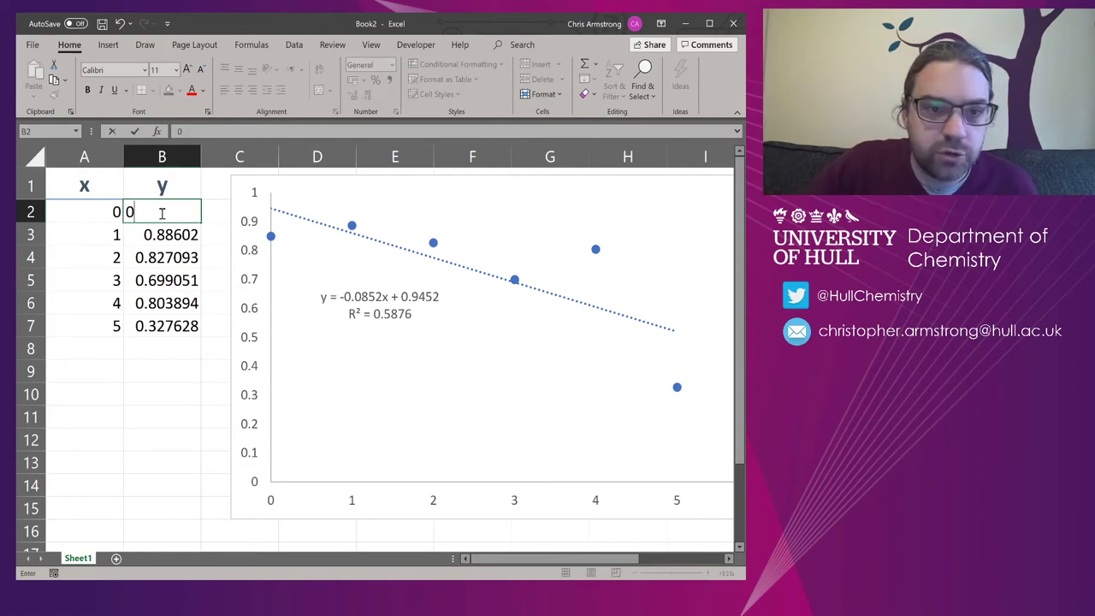
pyautogui.press('Return')
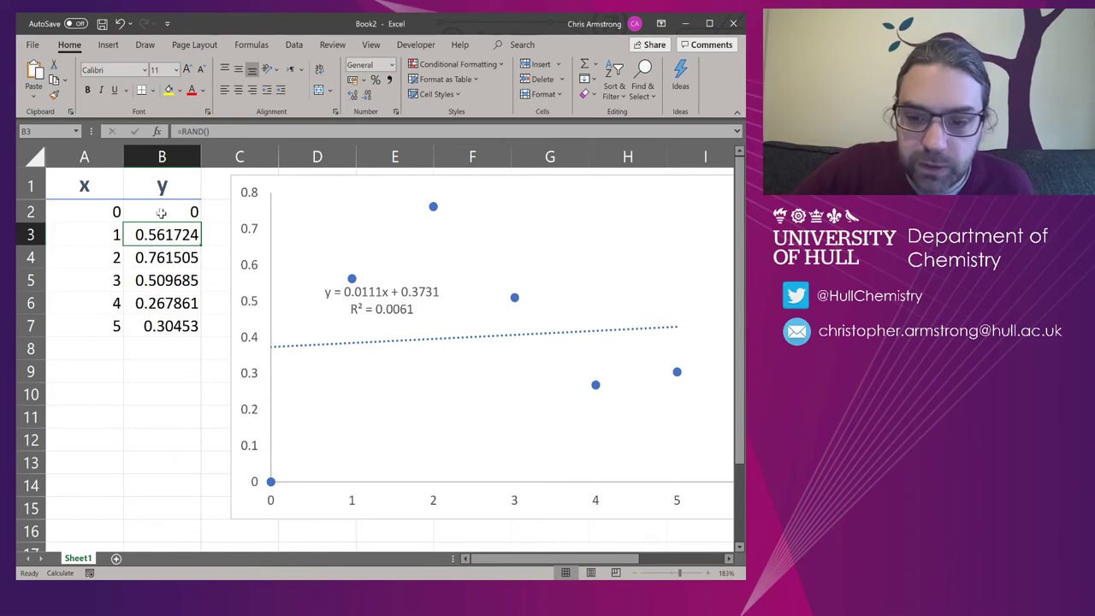
pyautogui.write('0.001')
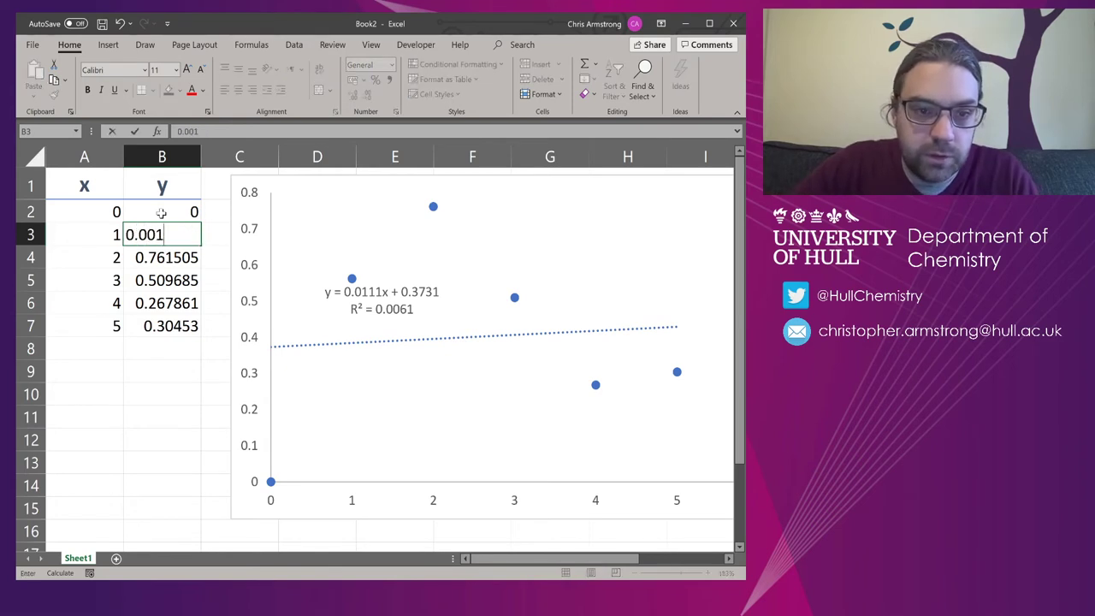
pyautogui.press('Return')
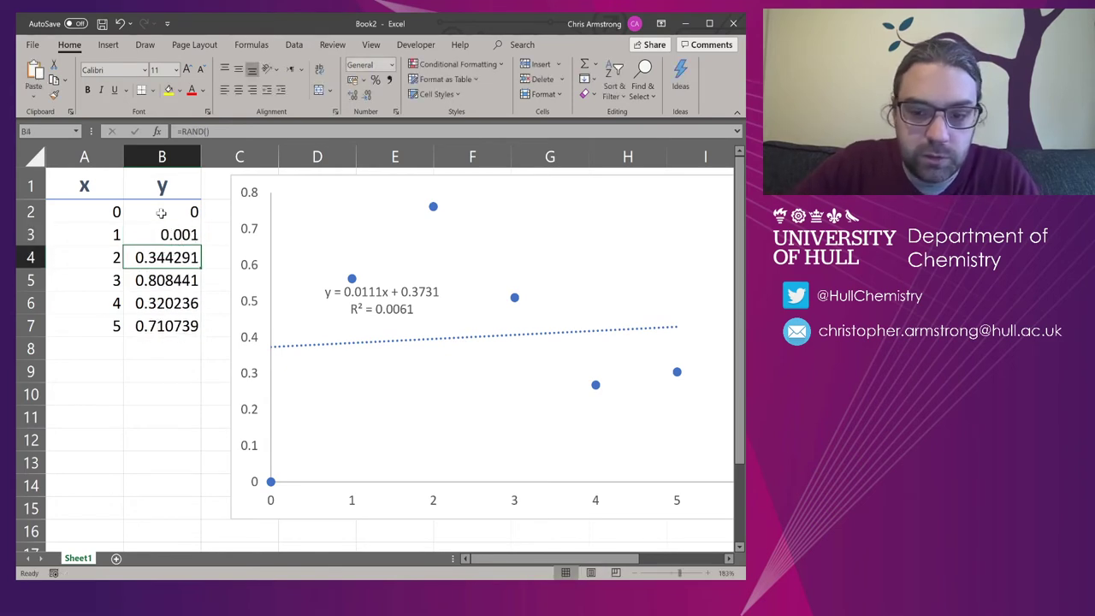
pyautogui.write('0.0001')
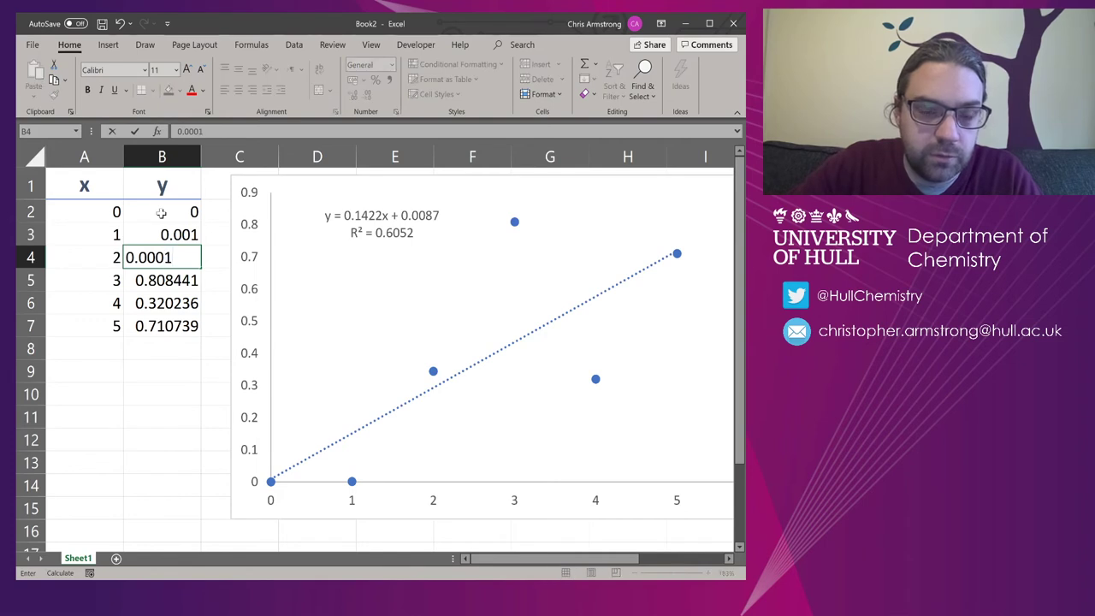
pyautogui.press('BackSpace')
pyautogui.press('BackSpace')
pyautogui.write('2')
pyautogui.press('Return')
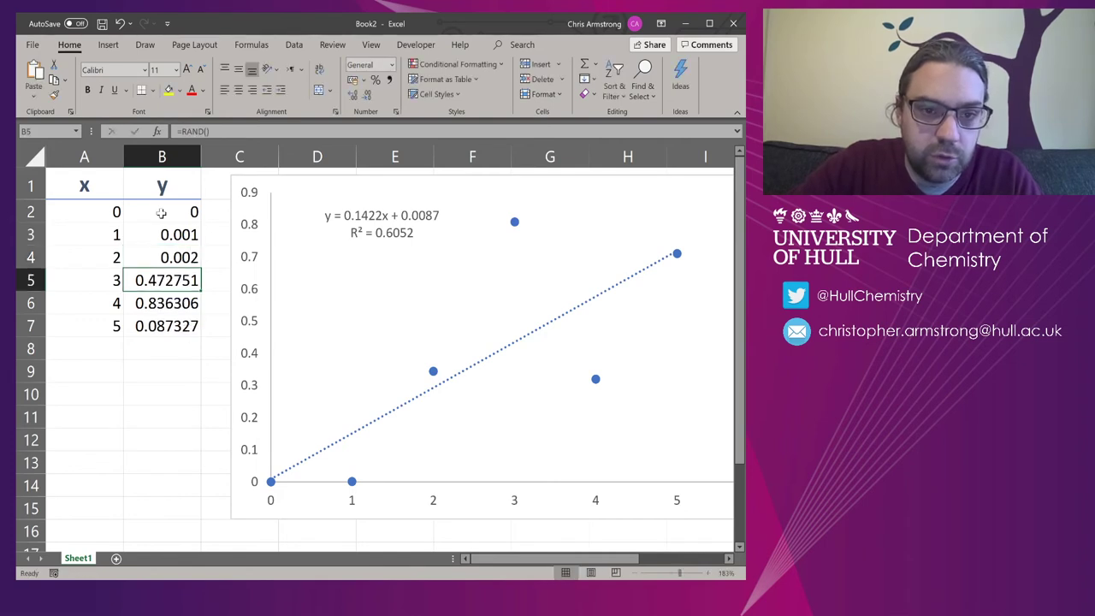
# Replace the random y values in B5, B6 and B7 with 0.004, 0.005 and 0.006
pyautogui.write('0.004')
pyautogui.press('Return')
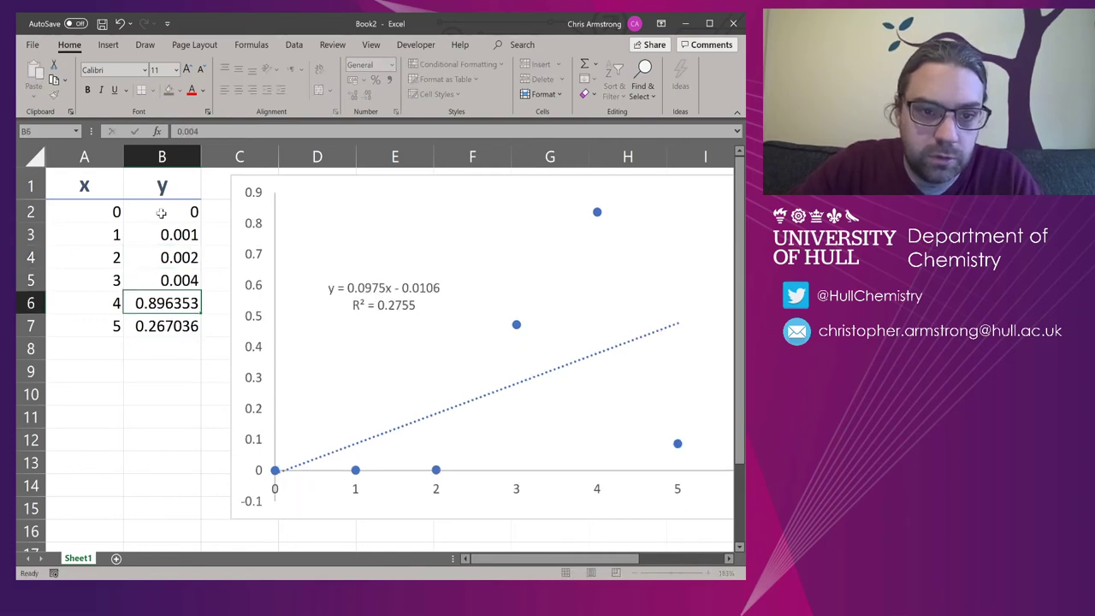
pyautogui.write('0.00')
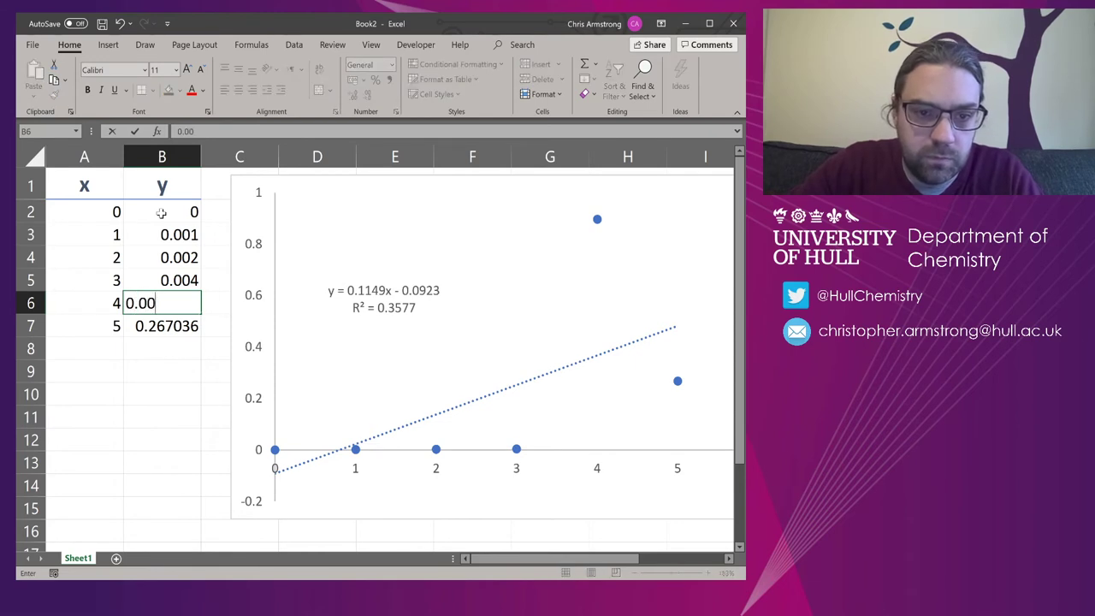
pyautogui.write('5')
pyautogui.press('Return')
pyautogui.write('0.00')
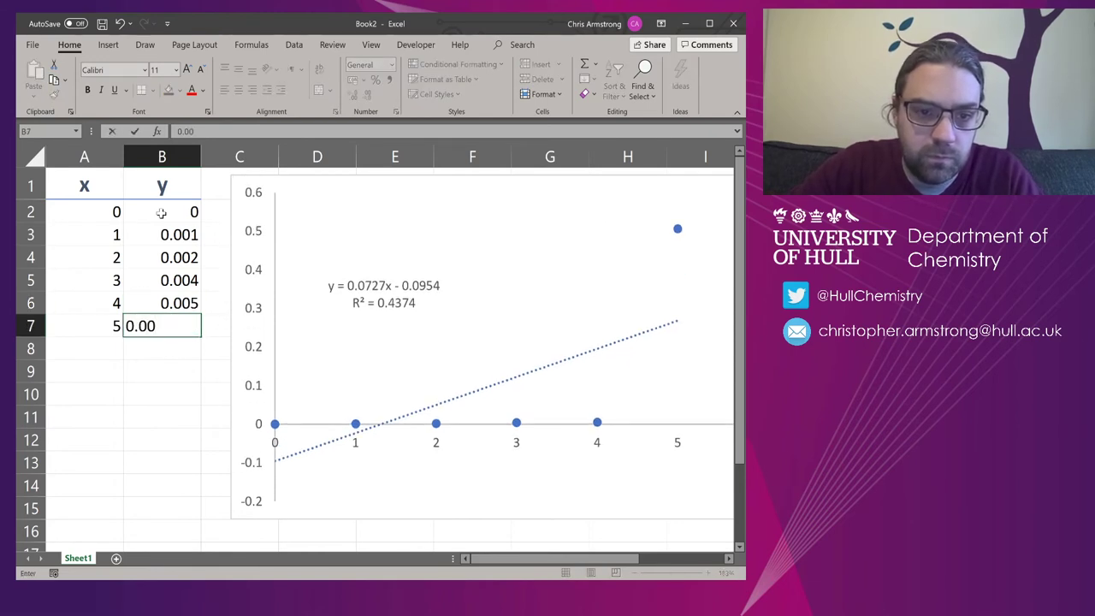
pyautogui.write('6')
pyautogui.press('Return')
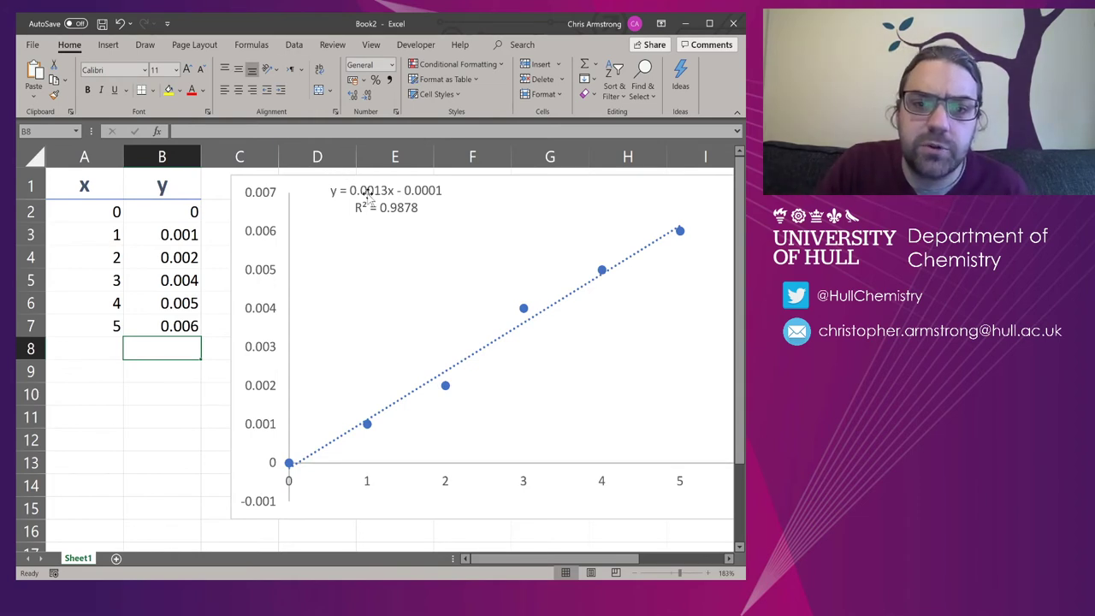
# Change the y value in B3 to 0.0001 and the one in B4 to 0.0002
pyautogui.click(184, 235)
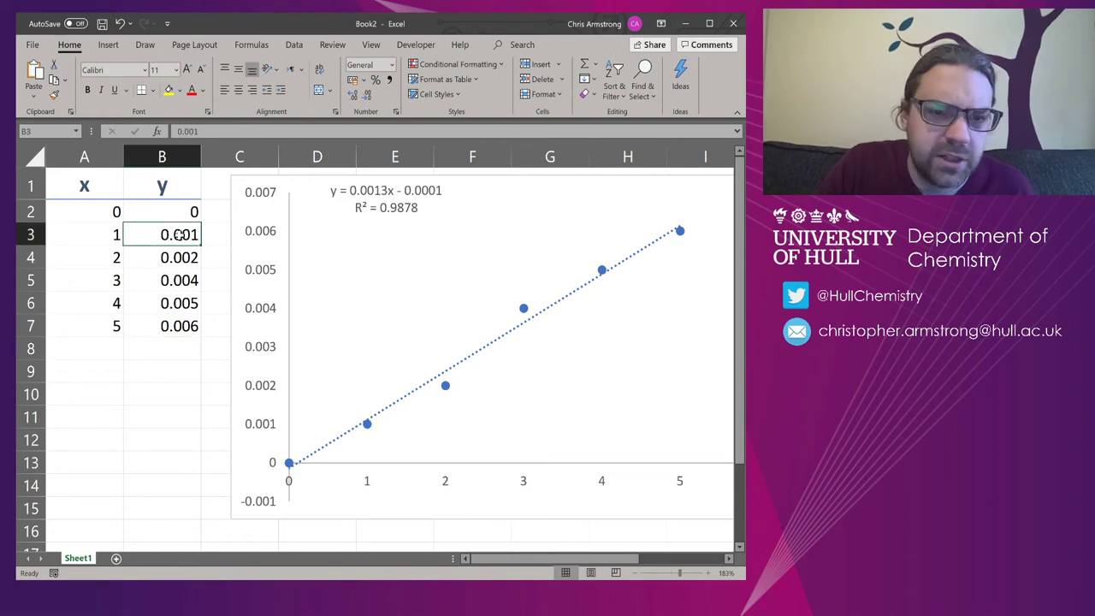
pyautogui.click(189, 131)
pyautogui.write('0')
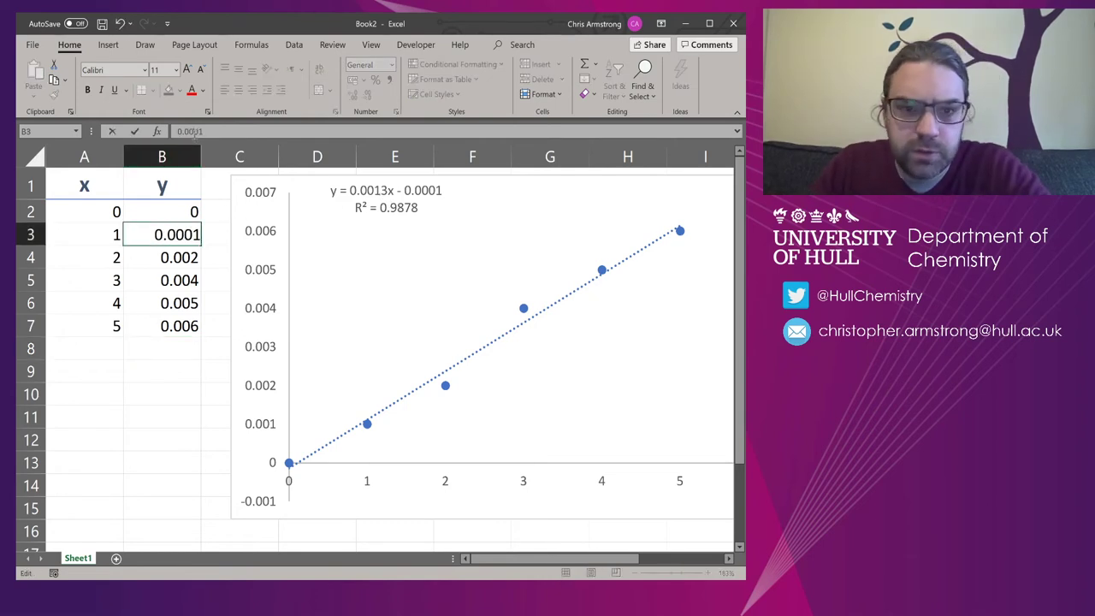
pyautogui.press('Return')
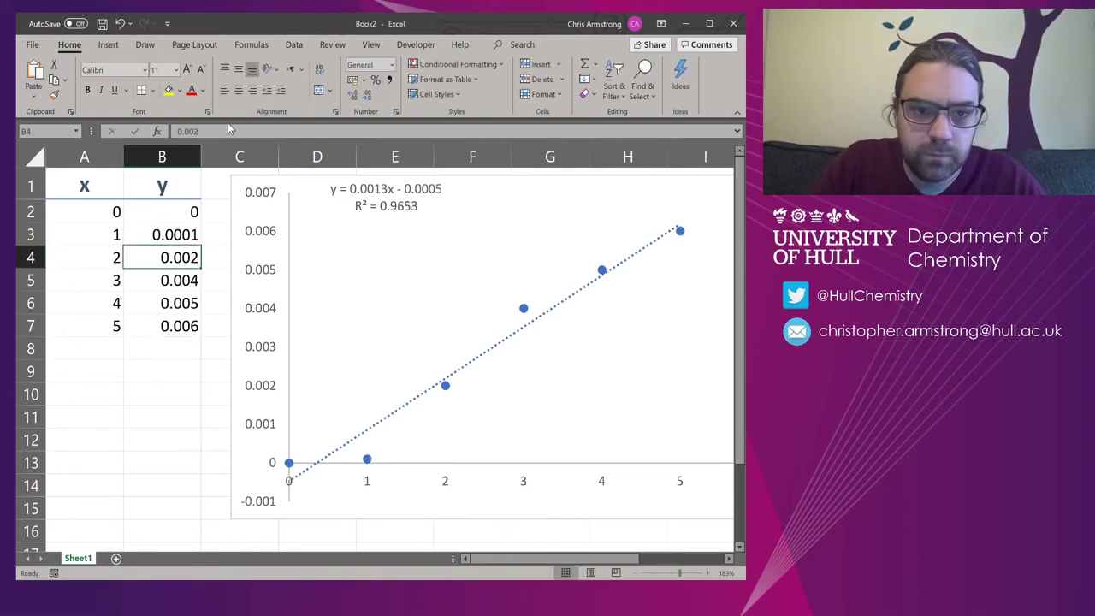
pyautogui.write('0')
pyautogui.press('Return')
pyautogui.press('Up')
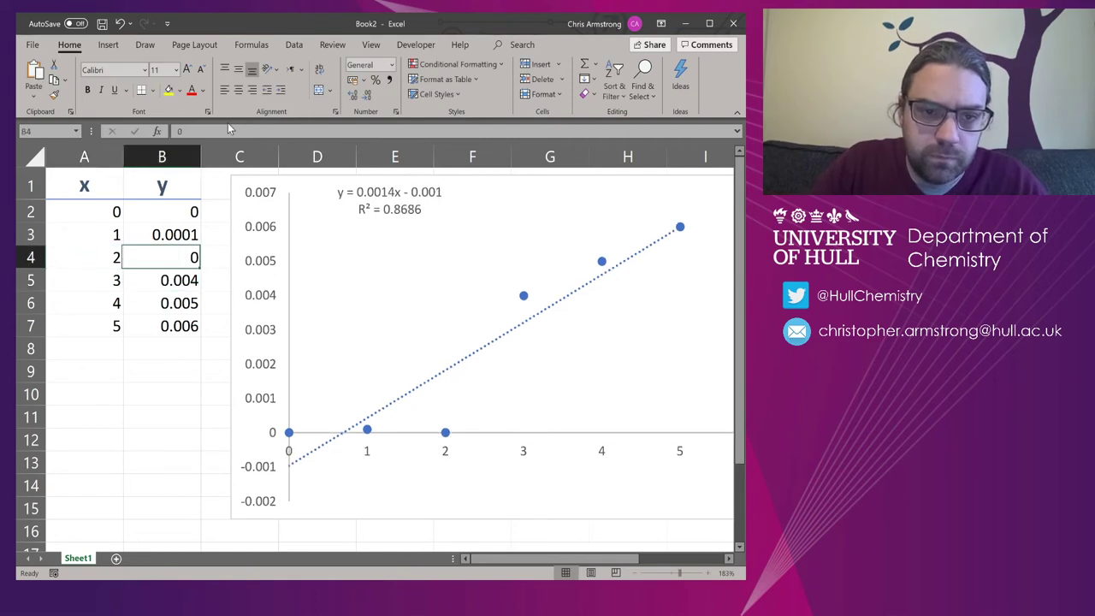
pyautogui.write('0.0002')
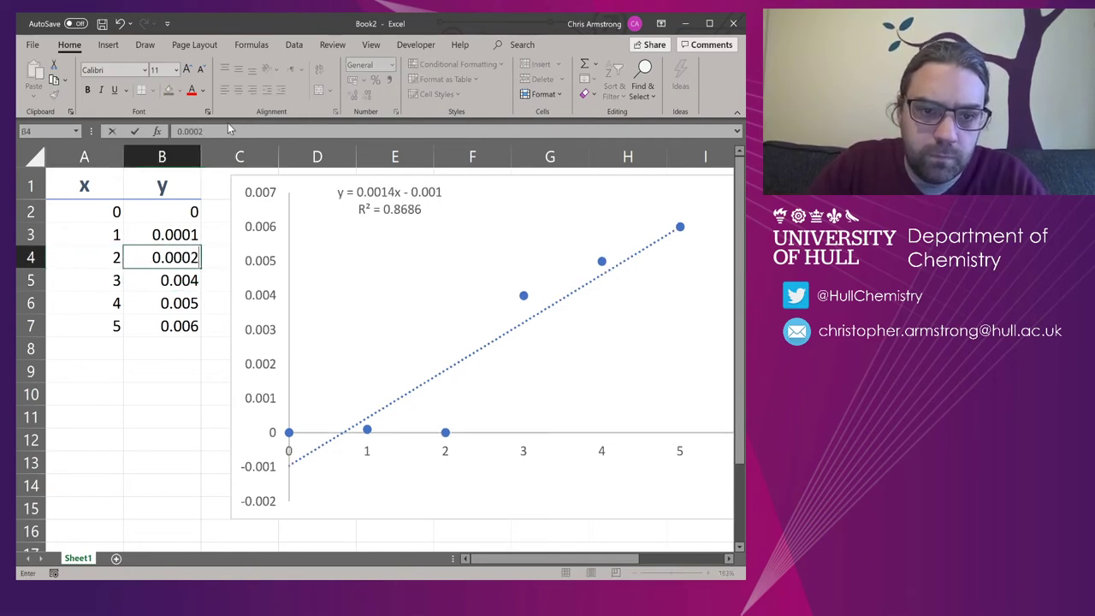
pyautogui.press('Return')
# Change the y values in B5, B6 and B7 to 0.0003, 0.0004 and 0.0005
pyautogui.write('0.00')
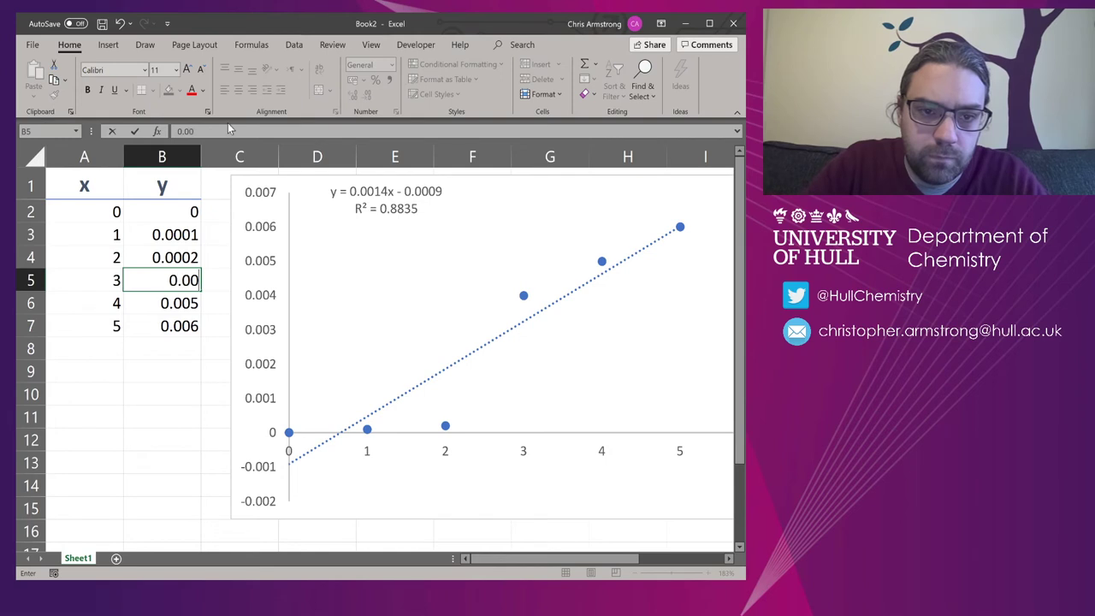
pyautogui.write('03')
pyautogui.press('Return')
pyautogui.write('0.00')
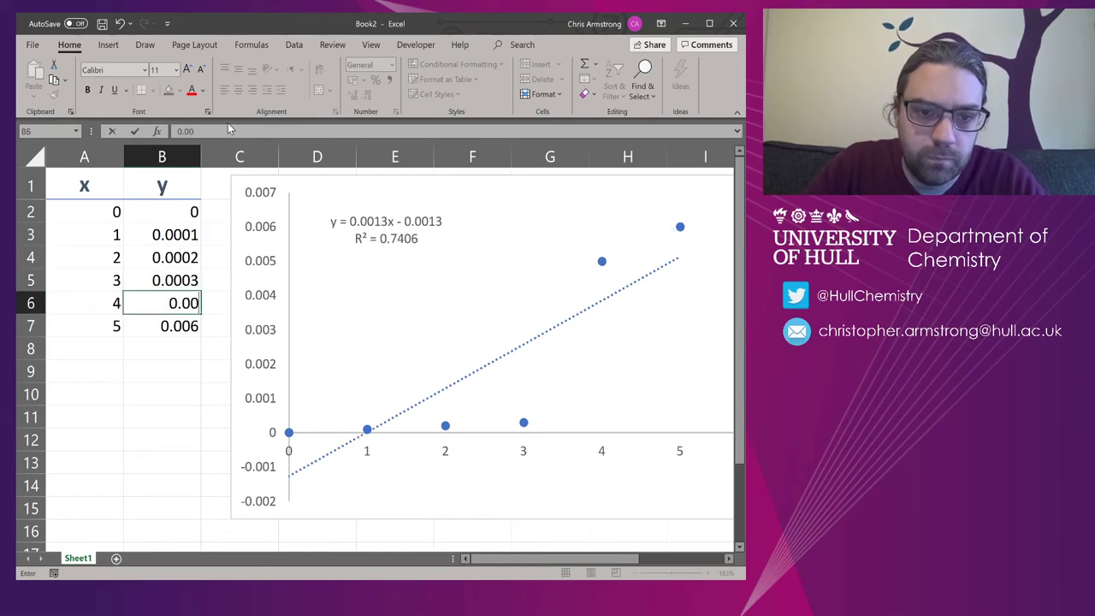
pyautogui.write('04')
pyautogui.press('Return')
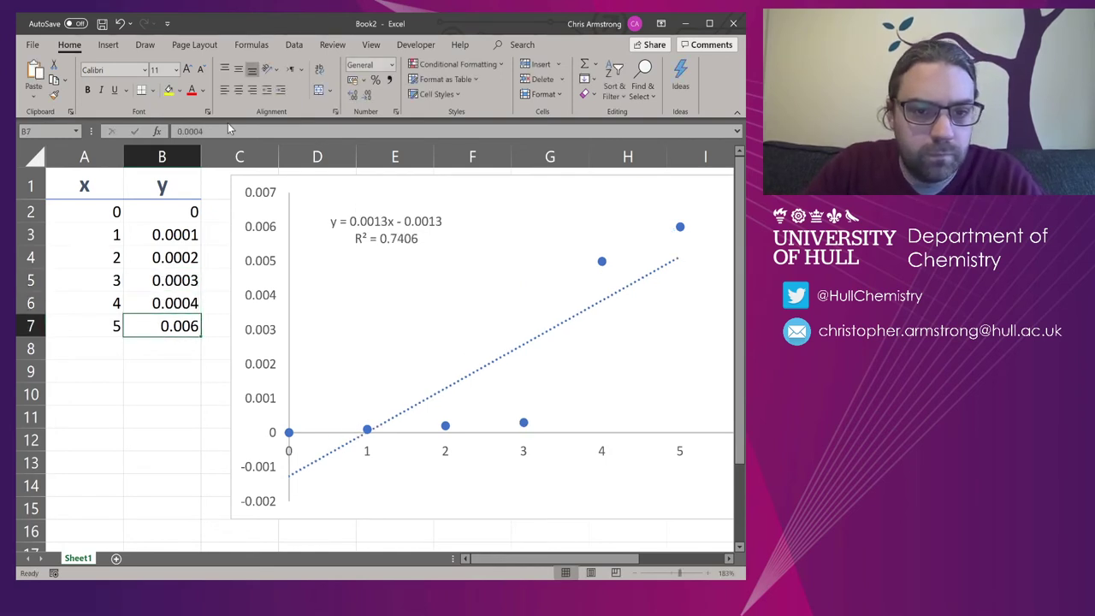
pyautogui.write('0.0005')
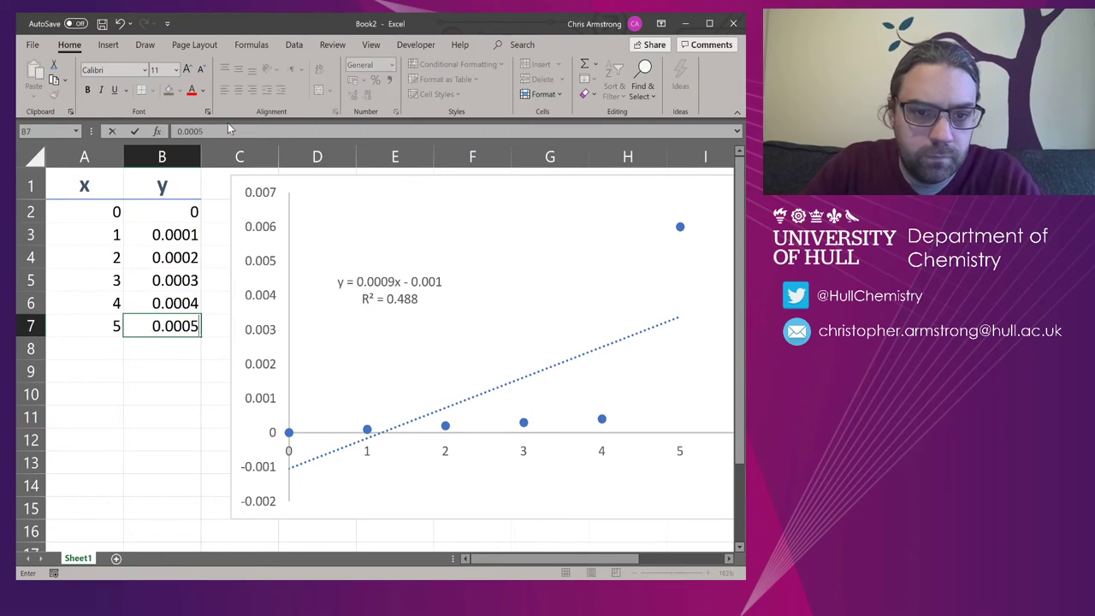
pyautogui.press('Return')
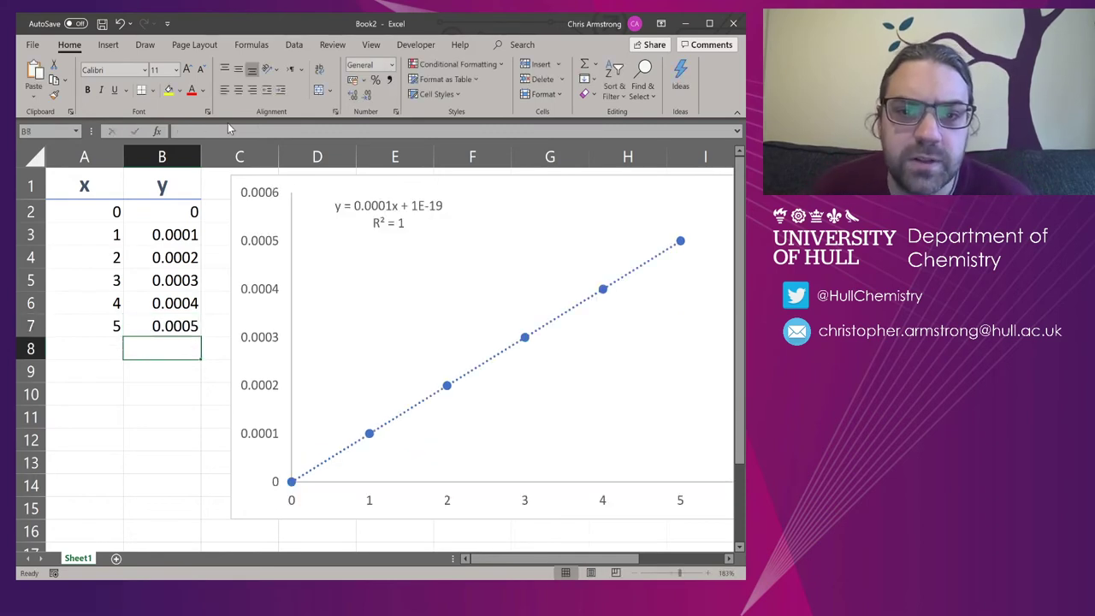
# Introduce slight scatter by setting the y value in B7 to 0.00052 and the one in B5 to 0.00029
pyautogui.press('Up')
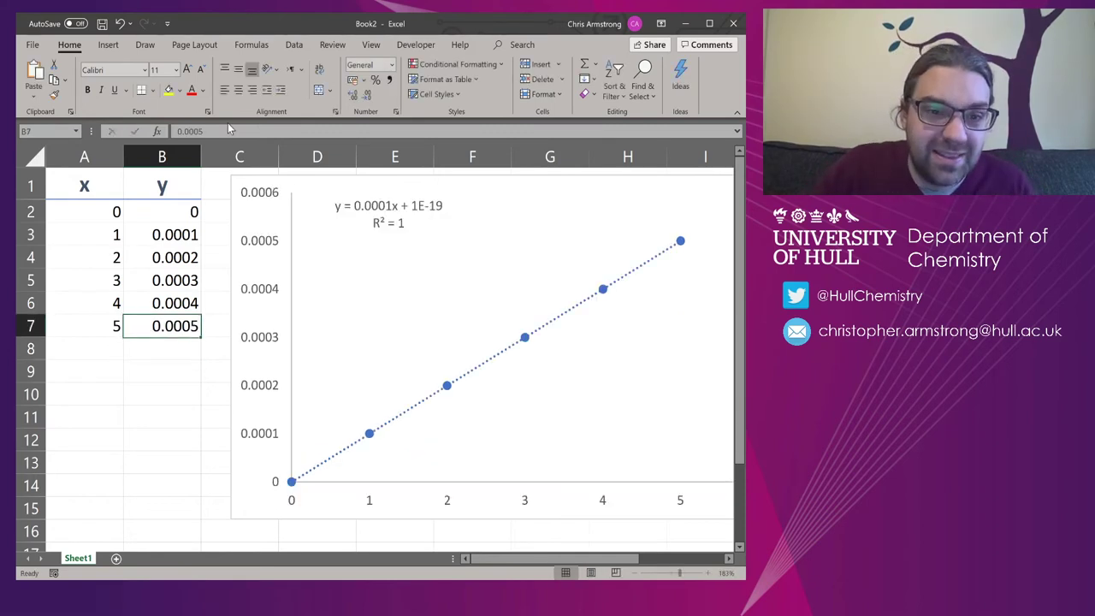
pyautogui.click(222, 130)
pyautogui.write('2')
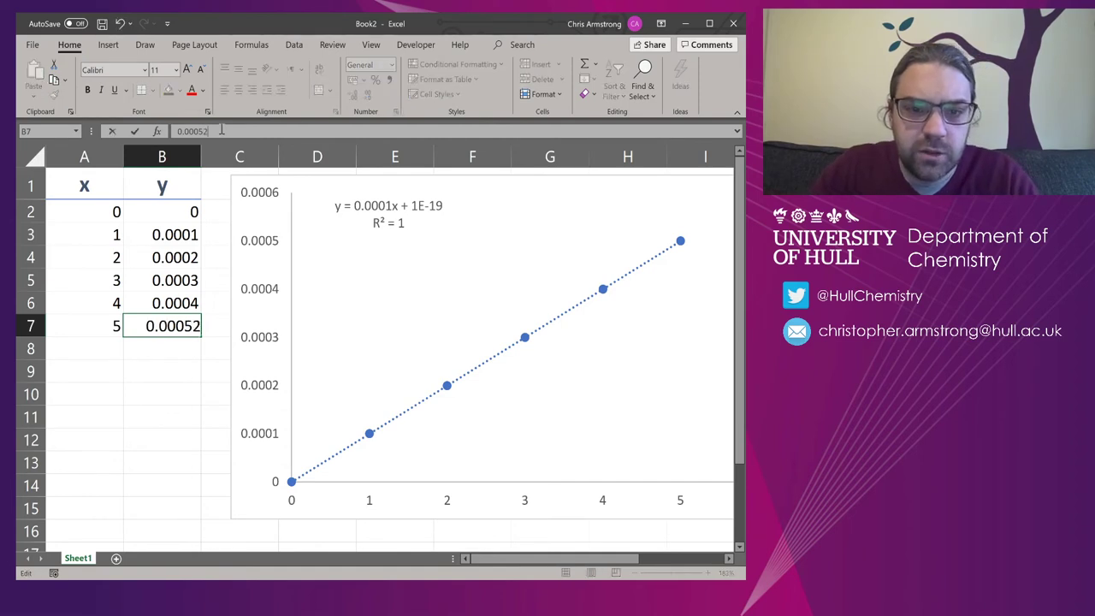
pyautogui.press('Return')
pyautogui.press('Up')
pyautogui.press('Up')
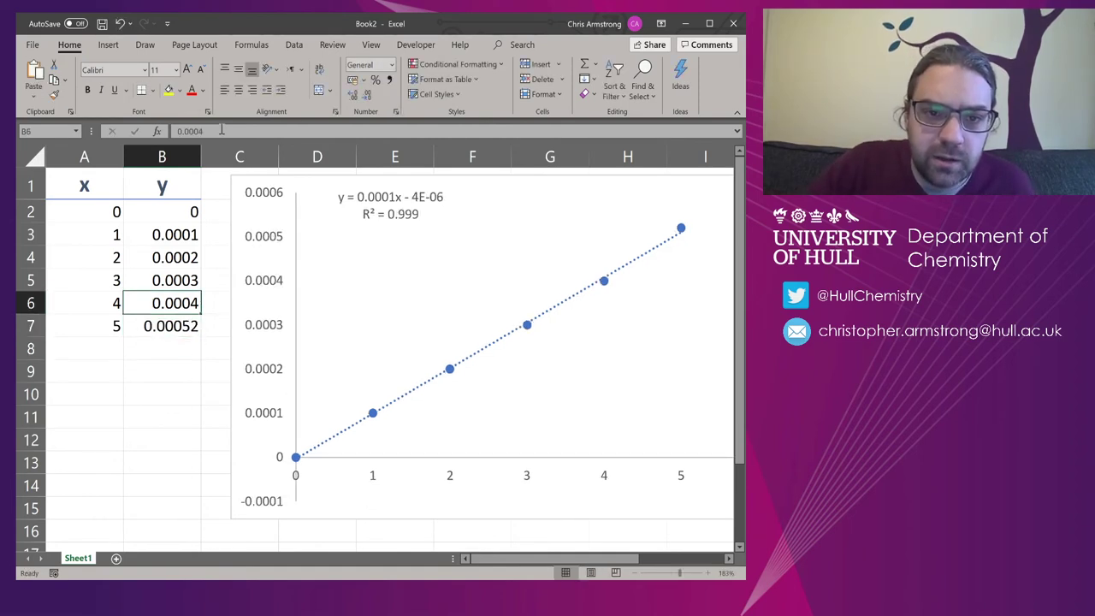
pyautogui.press('Up')
pyautogui.click(221, 130)
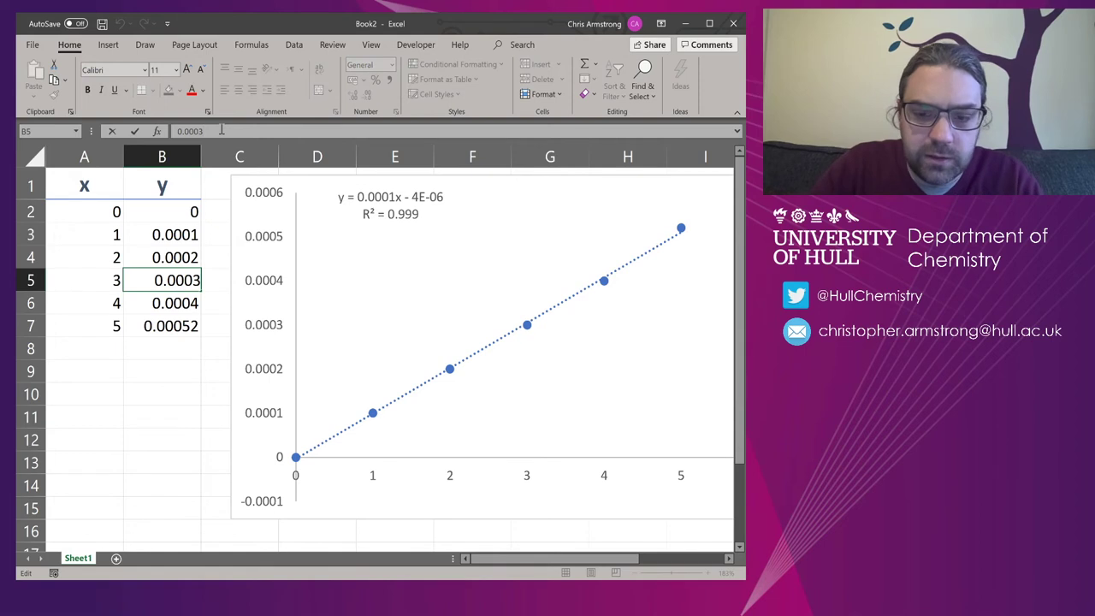
pyautogui.press('BackSpace')
pyautogui.write('29')
pyautogui.press('Return')
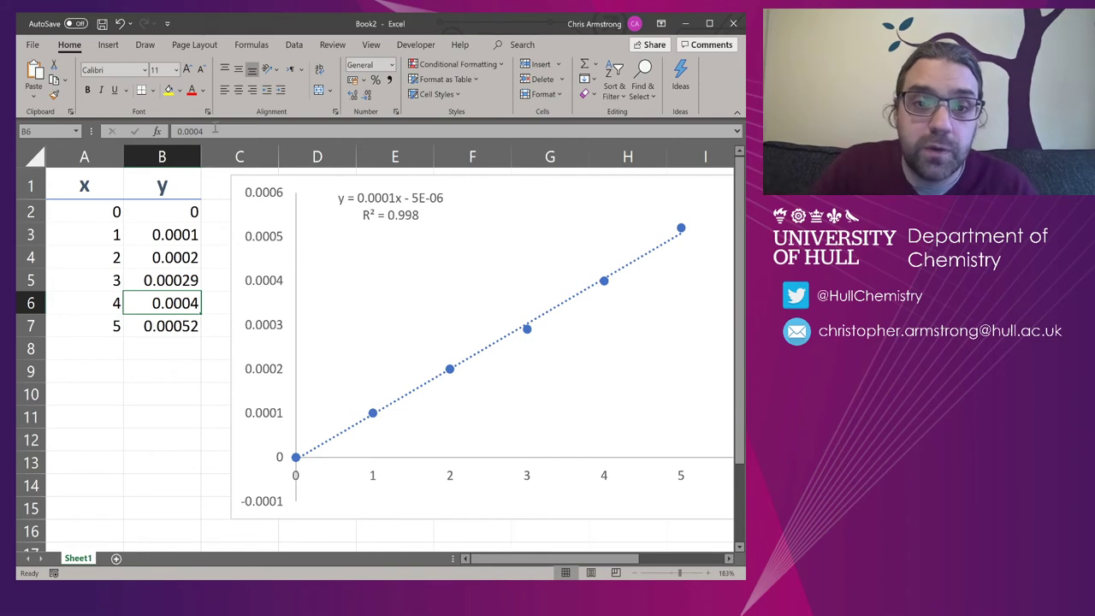
# Set the y value in B6 to 0.00038 and the one in B7 to 0.00045
pyautogui.click(207, 131)
pyautogui.press('BackSpace')
pyautogui.write('38')
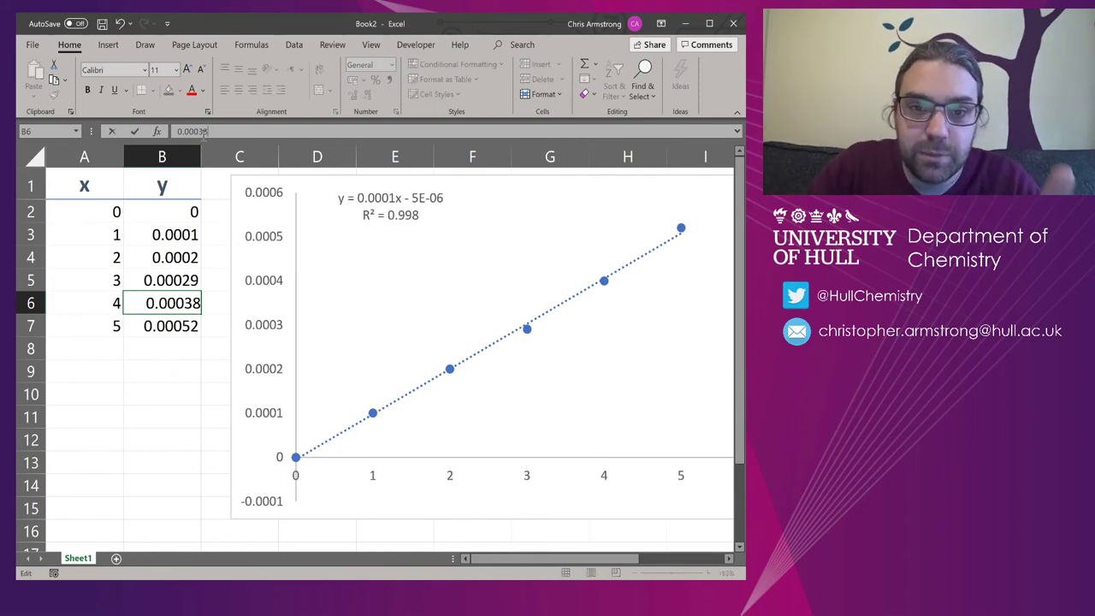
pyautogui.press('Return')
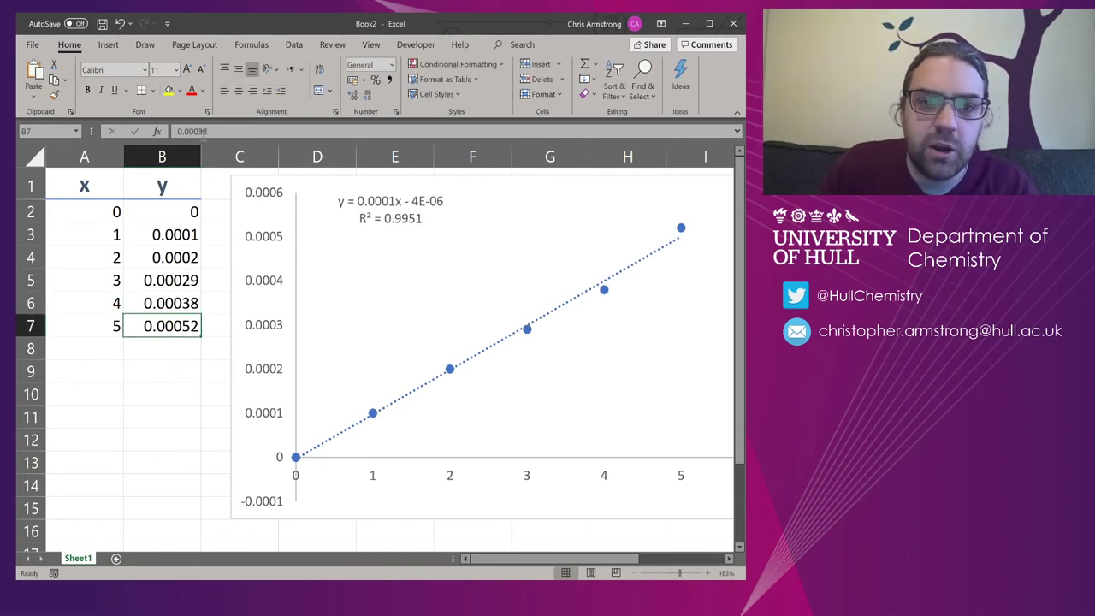
pyautogui.click(203, 132)
pyautogui.press('BackSpace')
pyautogui.press('BackSpace')
pyautogui.write('45')
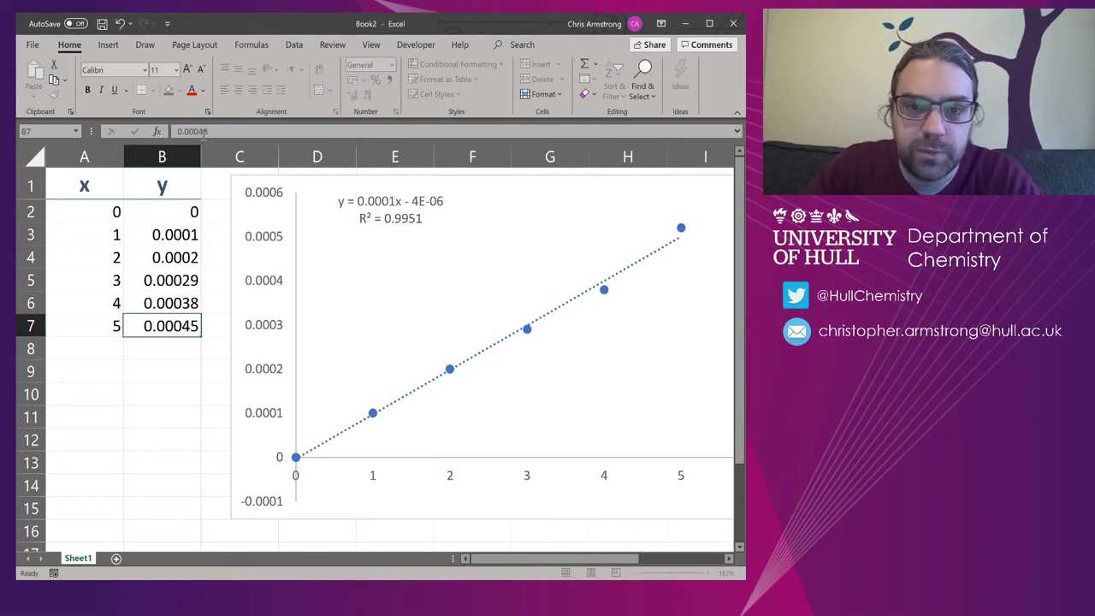
# Set the y value in B7 to 0.0004
pyautogui.press('Return')
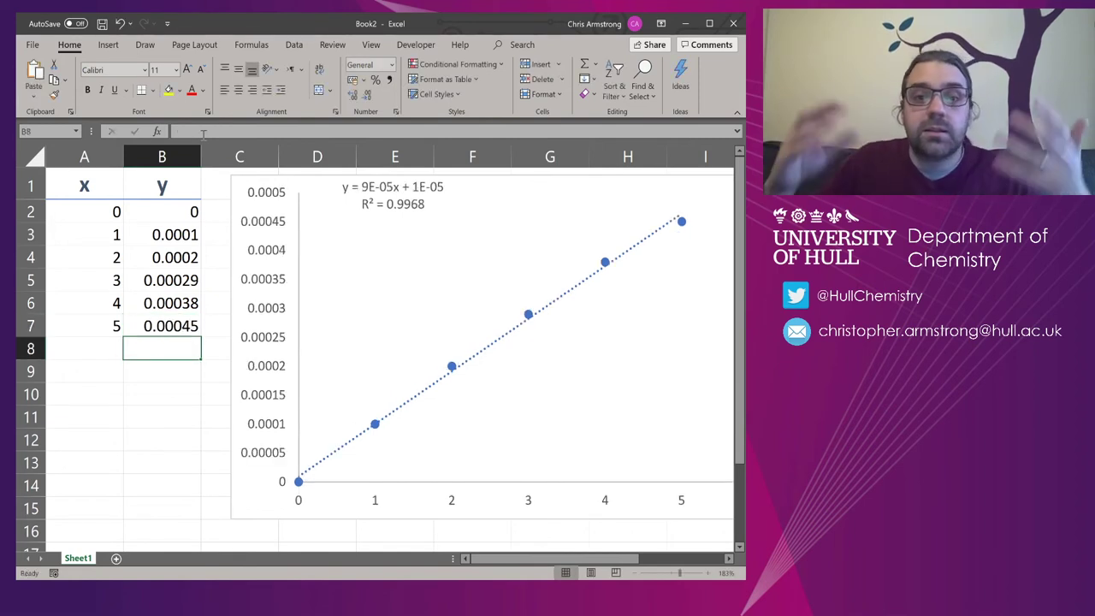
pyautogui.press('Up')
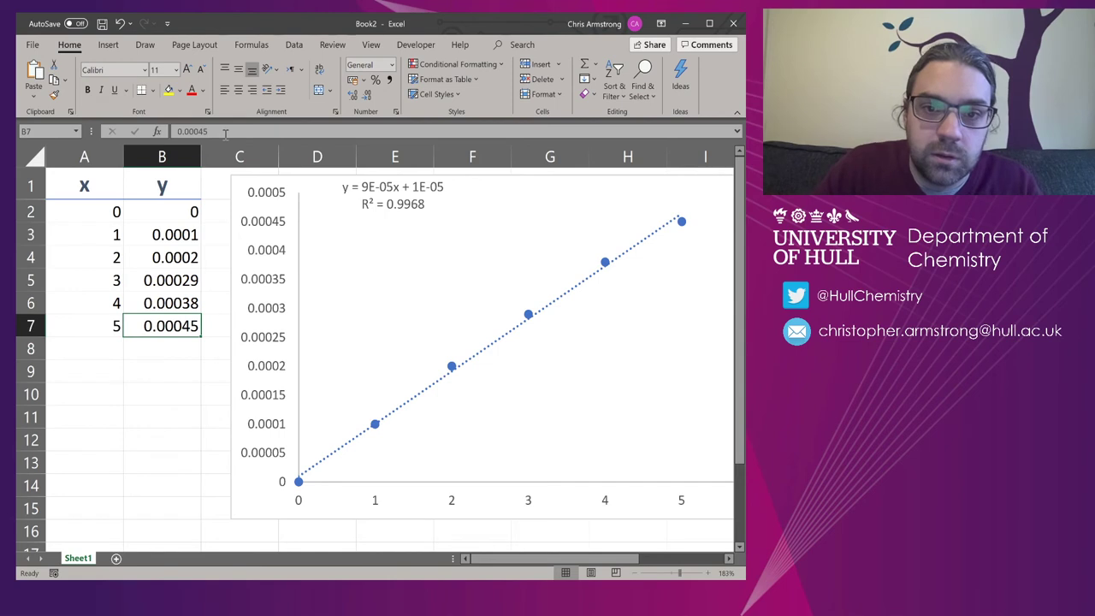
pyautogui.click(225, 132)
pyautogui.press('BackSpace')
pyautogui.press('BackSpace')
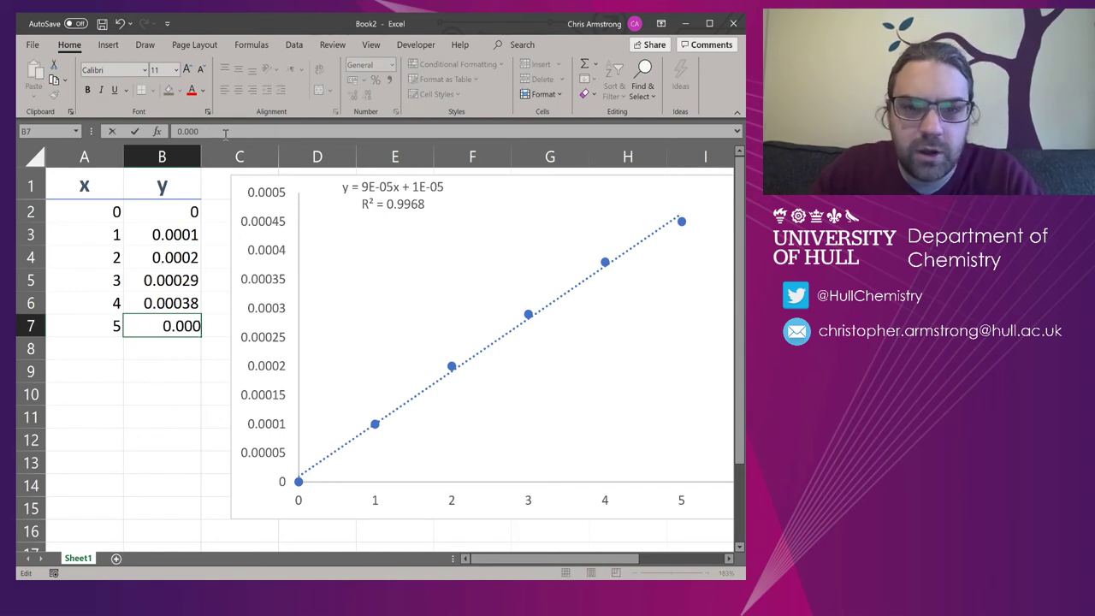
pyautogui.write('4')
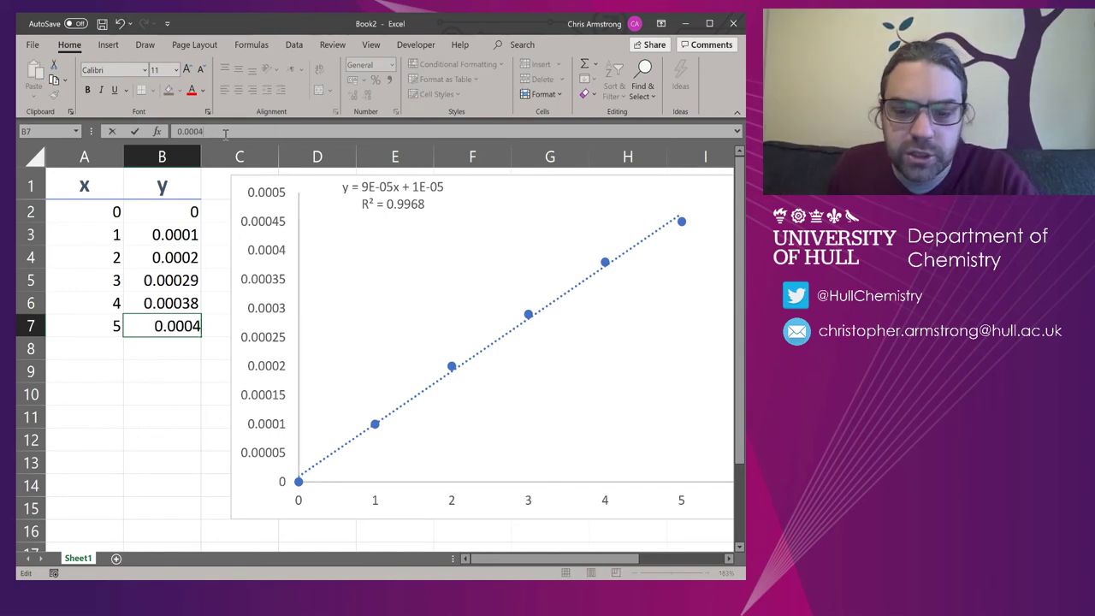
pyautogui.press('Return')
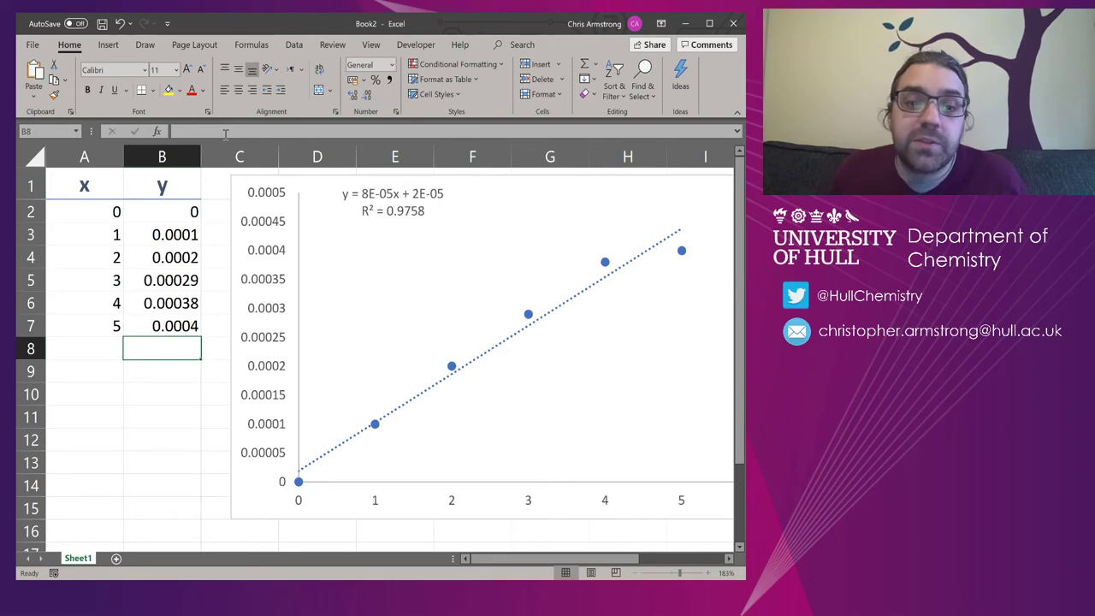
# Add the labels SLOPE in A9 and INTERCEPT in A10 below the data
pyautogui.press('Up')
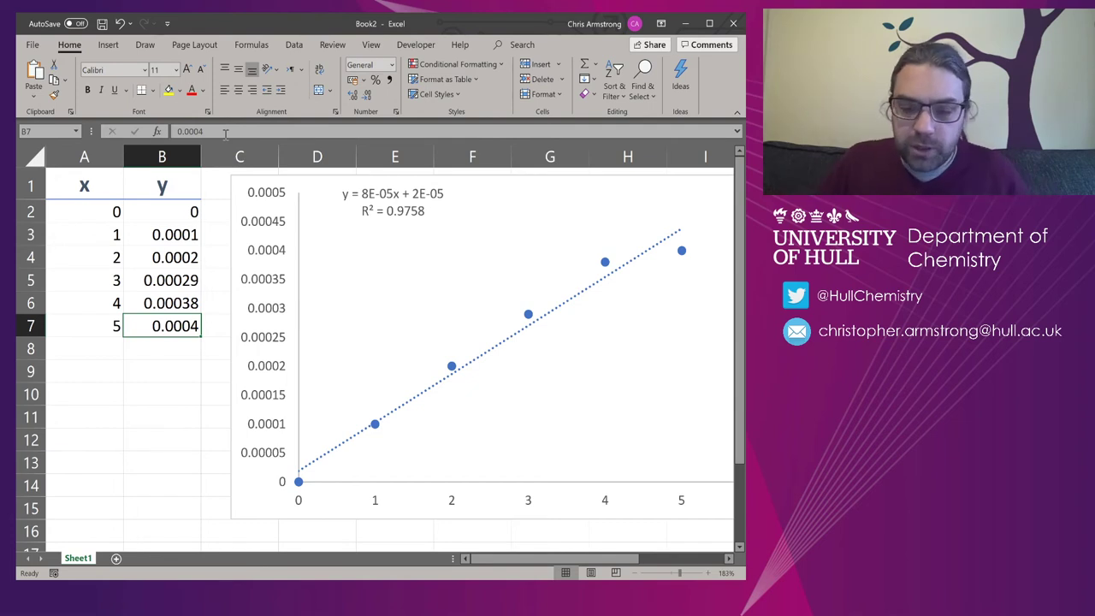
pyautogui.press('Down')
pyautogui.press('Down')
pyautogui.press('Left')
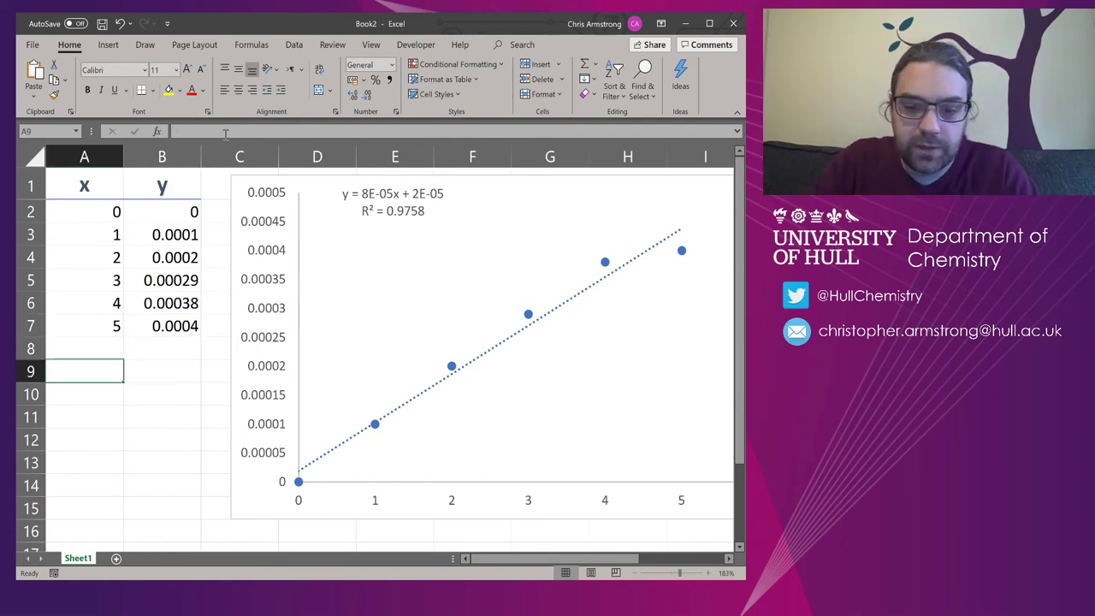
pyautogui.write('SLOPE')
pyautogui.press('Return')
pyautogui.write('INTER')
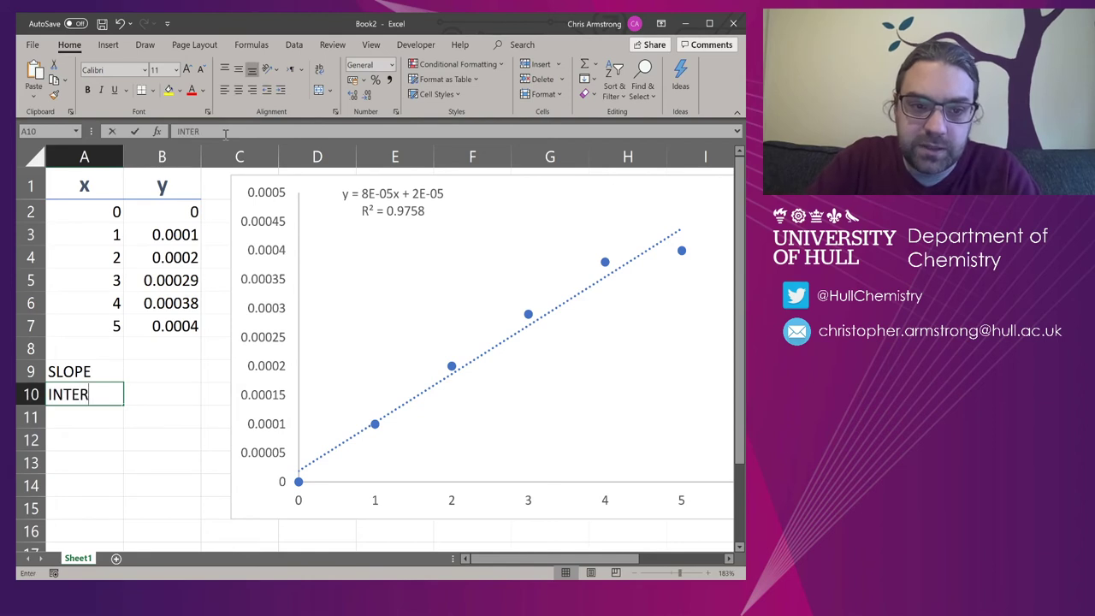
pyautogui.write('CEP')
pyautogui.press('BackSpace')
pyautogui.press('BackSpace')
pyautogui.write('EP')
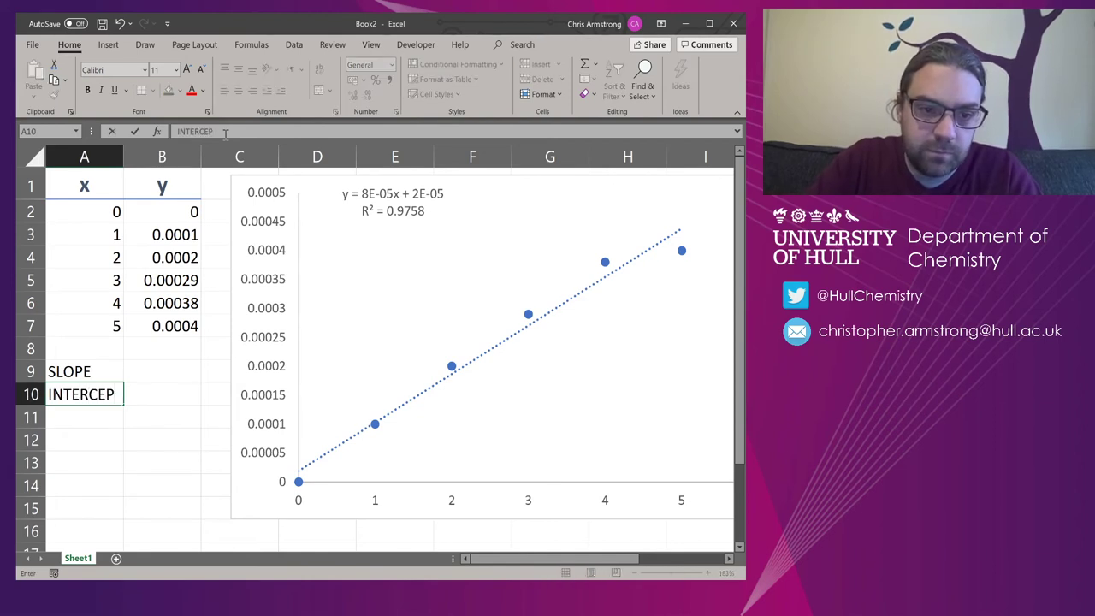
pyautogui.write('T')
# Calculate the slope of the data in B9 with the formula =SLOPE(B2:B7,A2:A7)
pyautogui.press('Right')
pyautogui.press('Up')
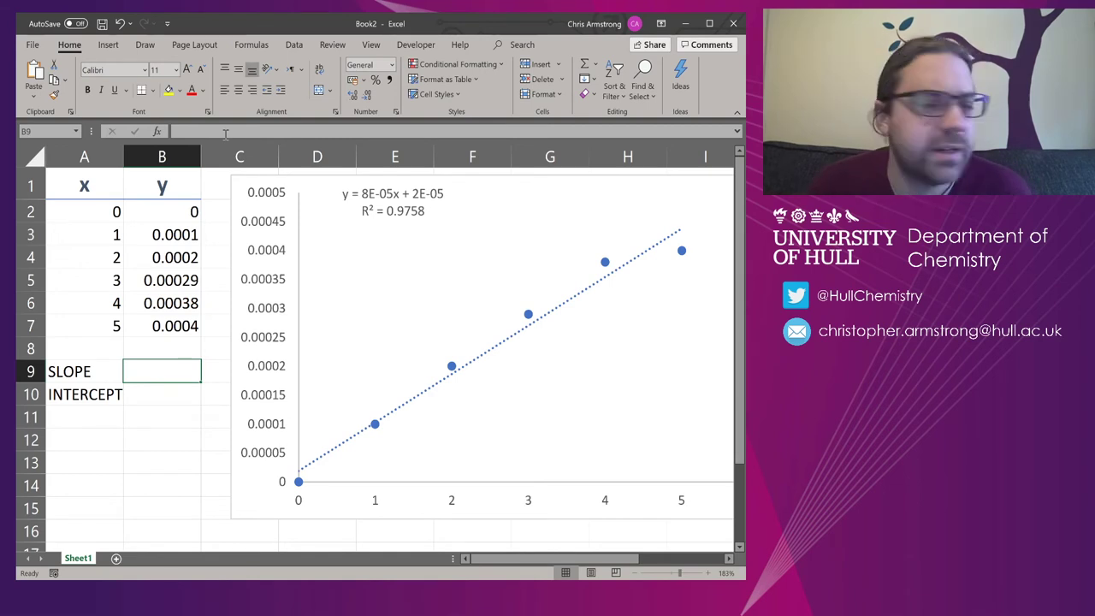
pyautogui.write('=')
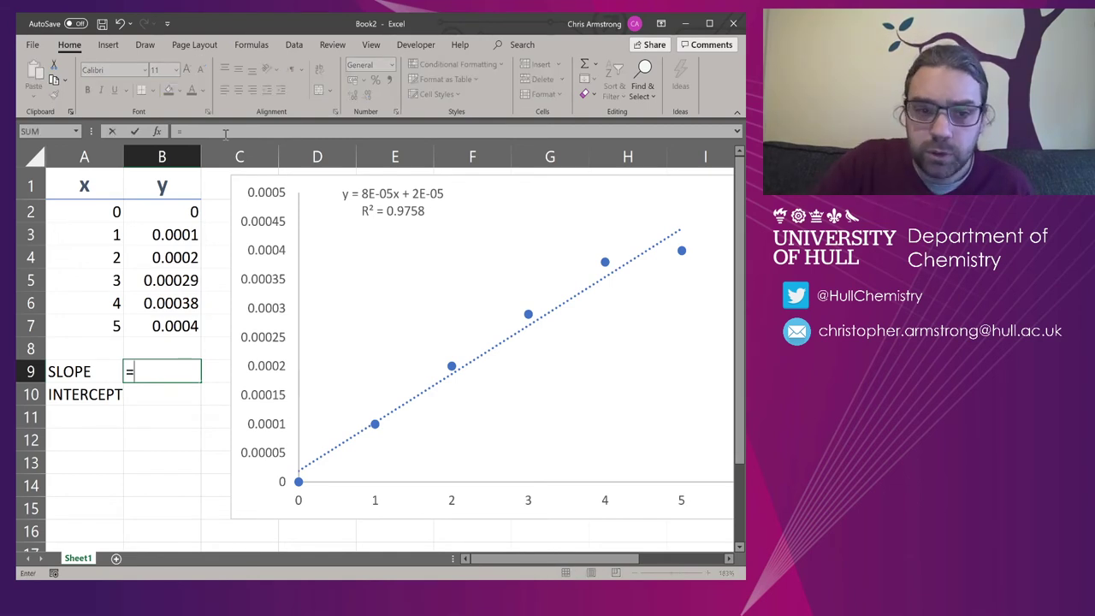
pyautogui.write('SLOPE')
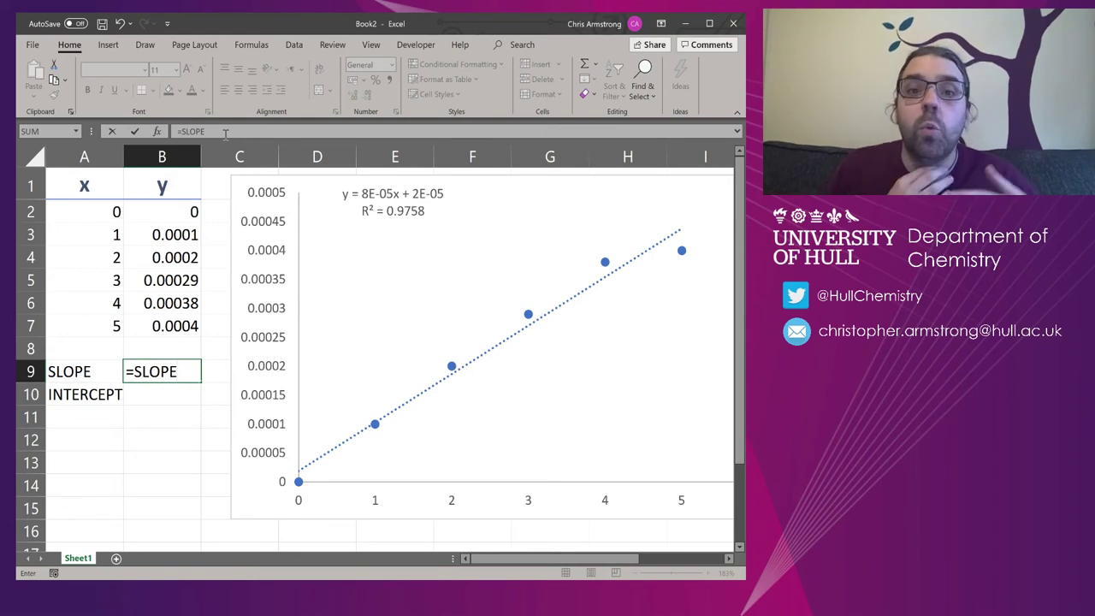
pyautogui.press('BackSpace')
pyautogui.press('BackSpace')
pyautogui.press('BackSpace')
pyautogui.press('BackSpace')
pyautogui.press('BackSpace')
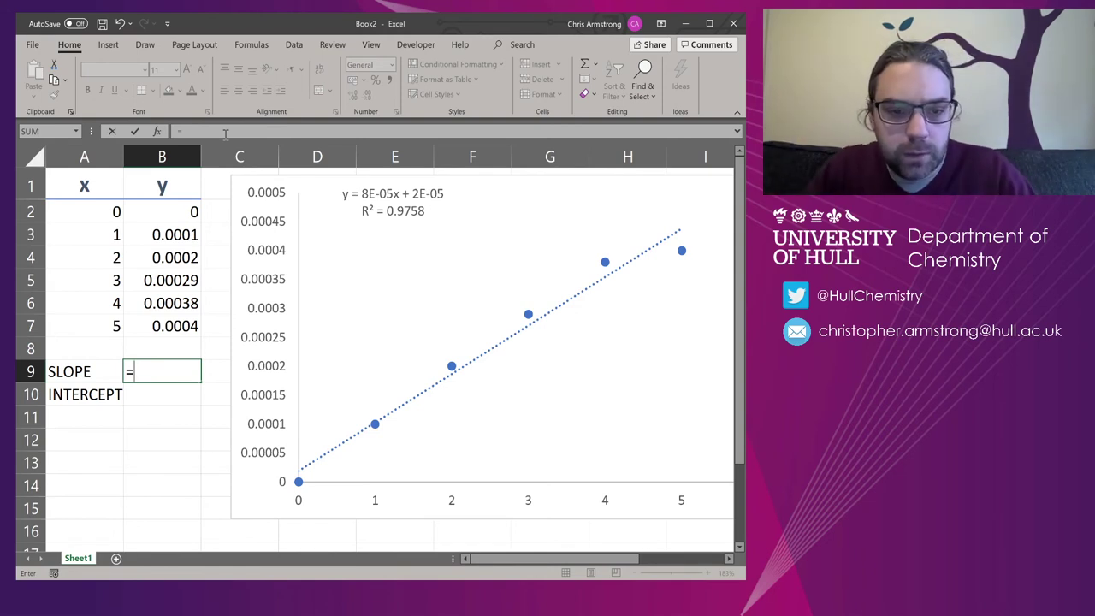
pyautogui.write('SLO')
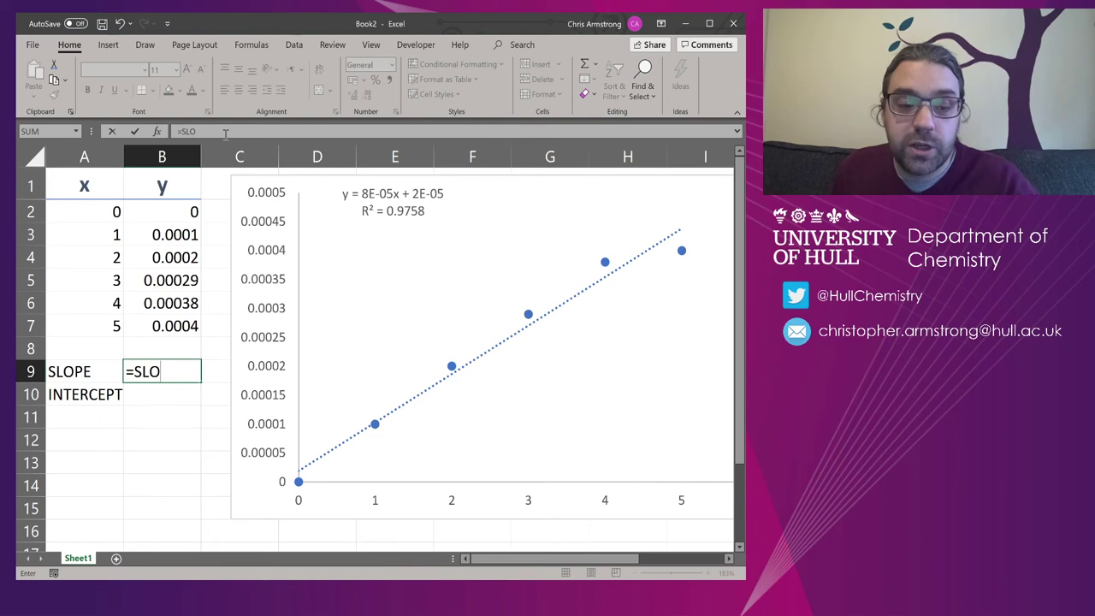
pyautogui.write('PE(')
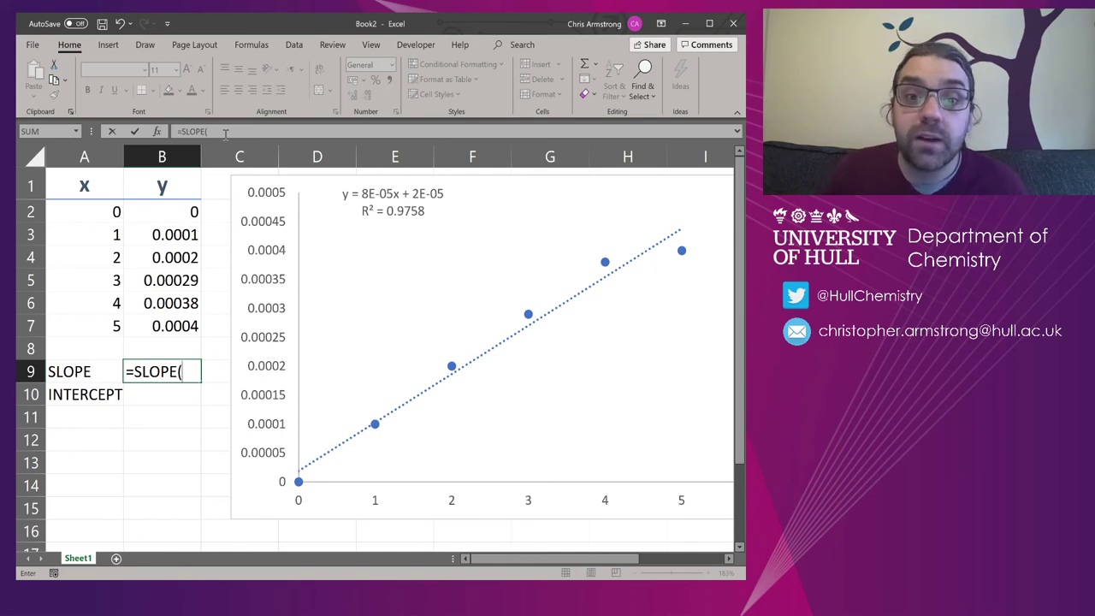
pyautogui.click(184, 212)
pyautogui.moveTo(184, 213); pyautogui.dragTo(182, 322)
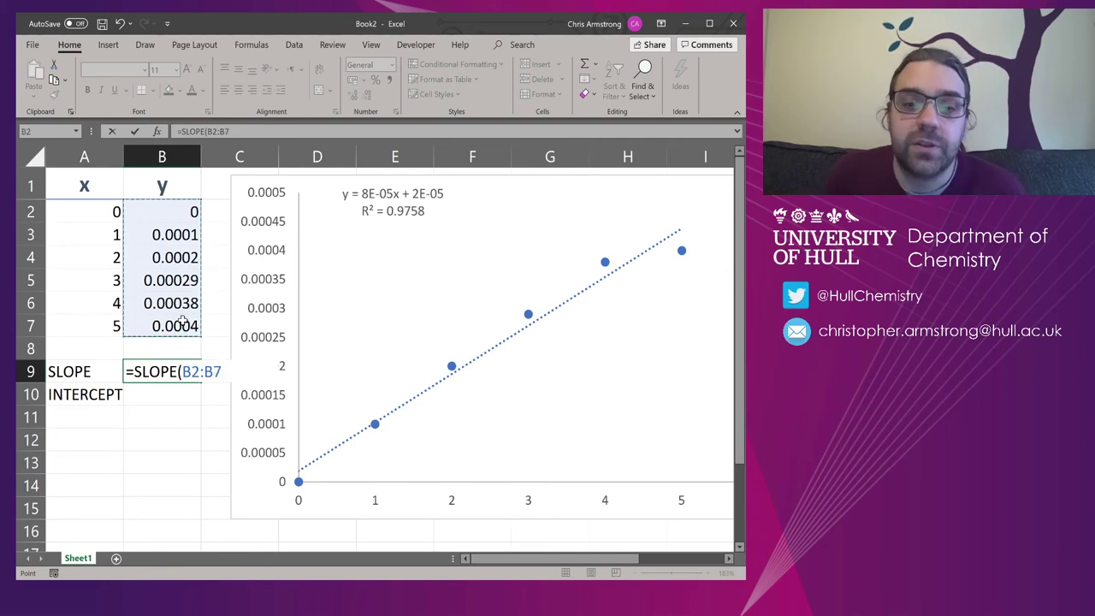
pyautogui.write(',')
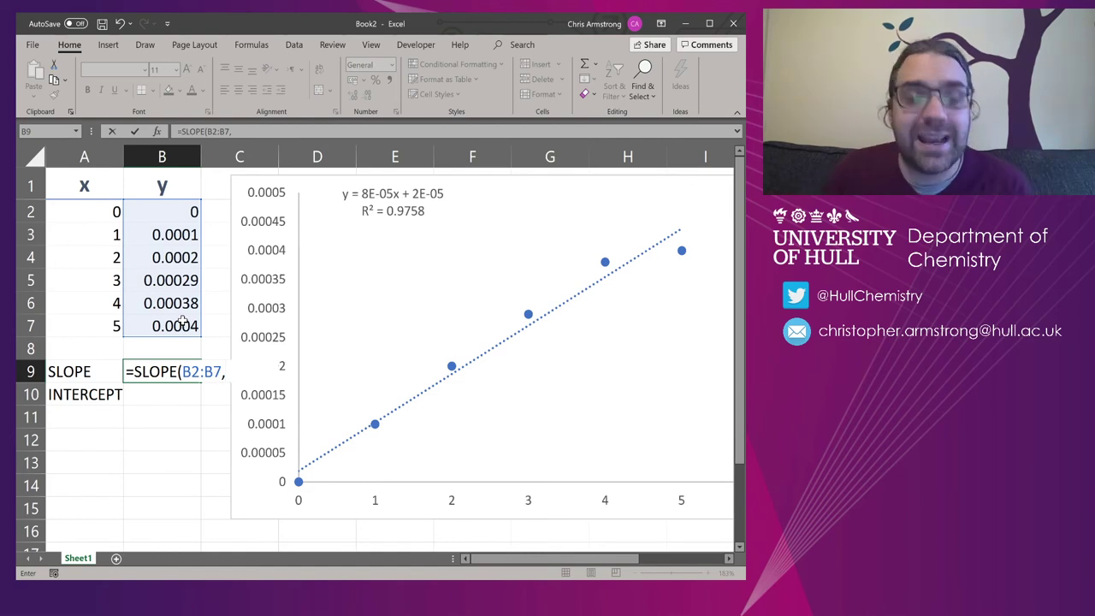
pyautogui.moveTo(93, 213); pyautogui.dragTo(98, 322)
pyautogui.write(')')
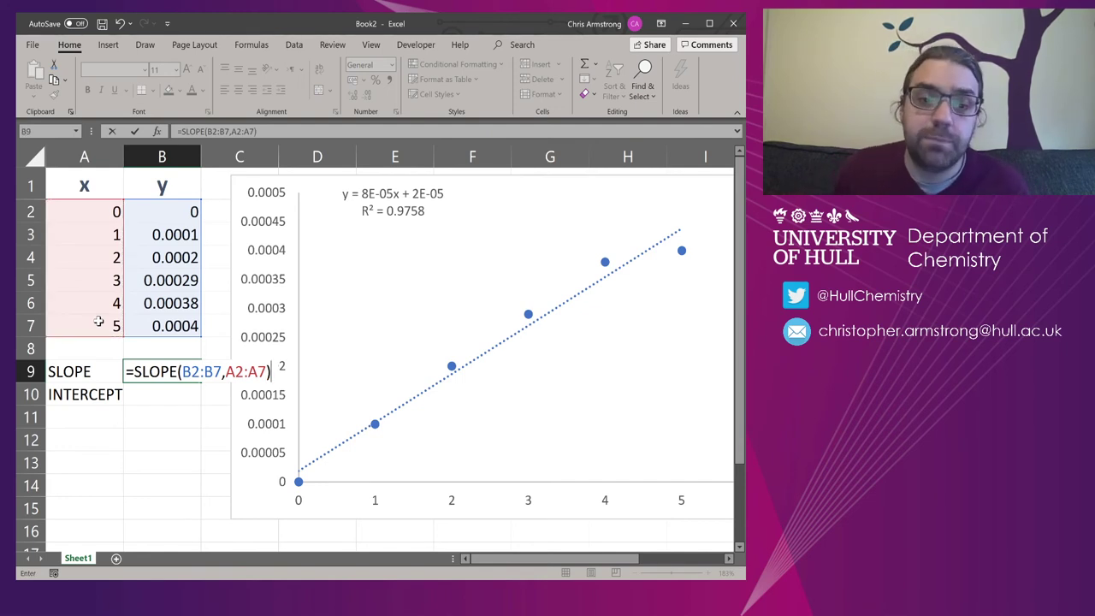
pyautogui.press('Return')
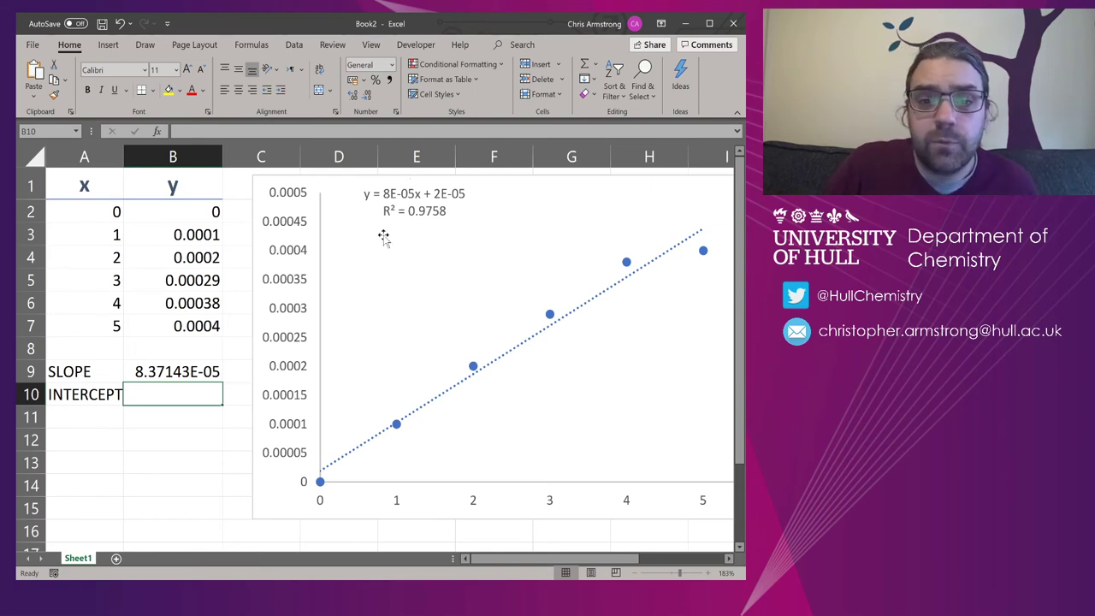
# Italicise the trendline equation and R² label on the chart
pyautogui.click(392, 195)
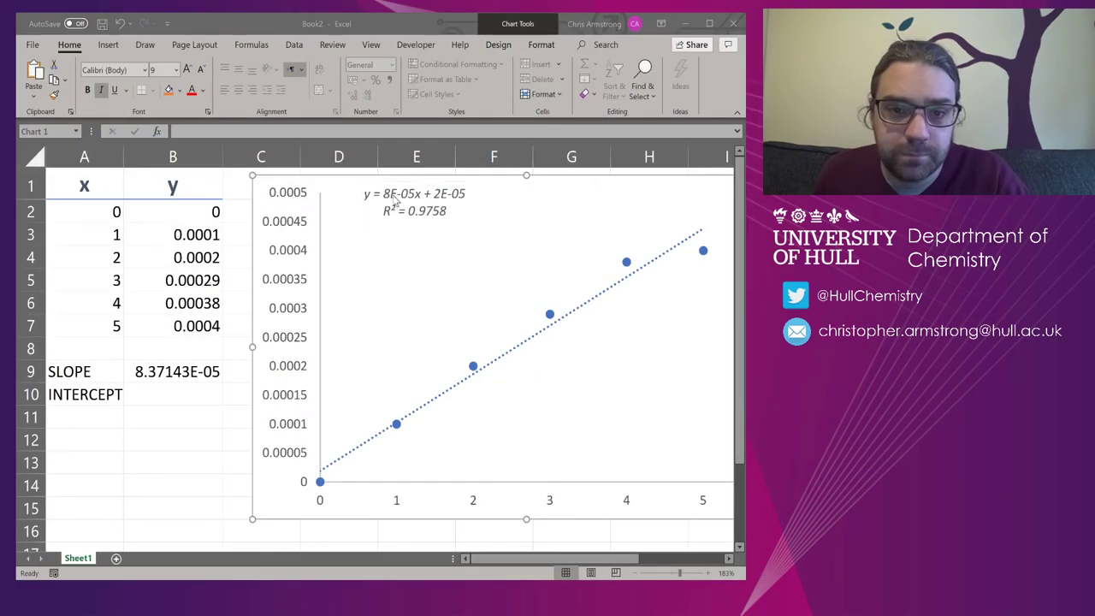
pyautogui.click(395, 198)
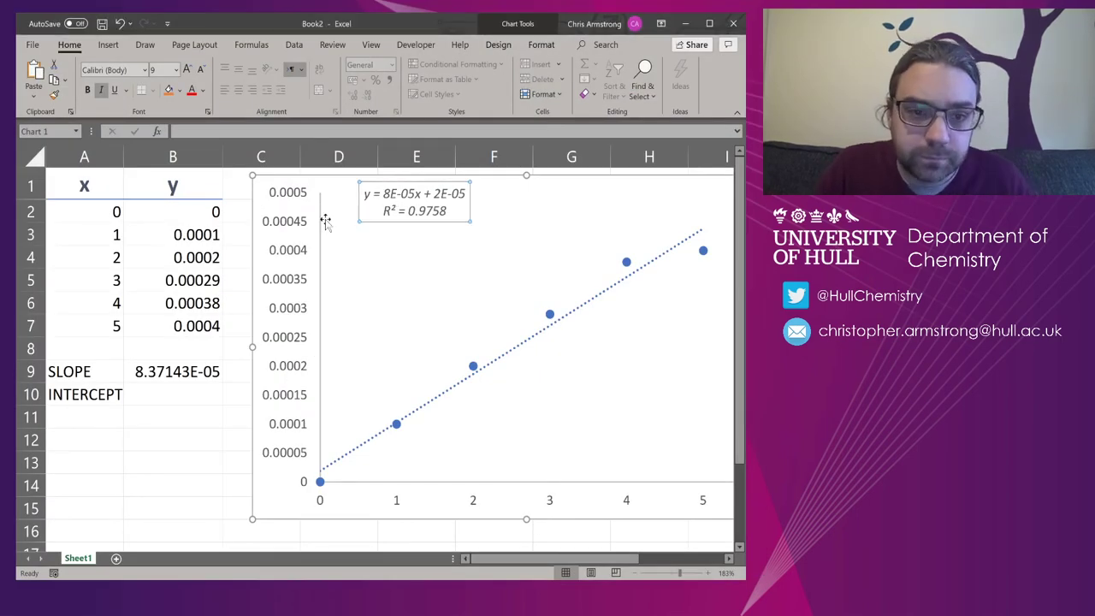
# Calculate the intercept in B10 with the INTERCEPT function, using B2:B7 as y values and A2:A7 as x values
pyautogui.click(154, 397)
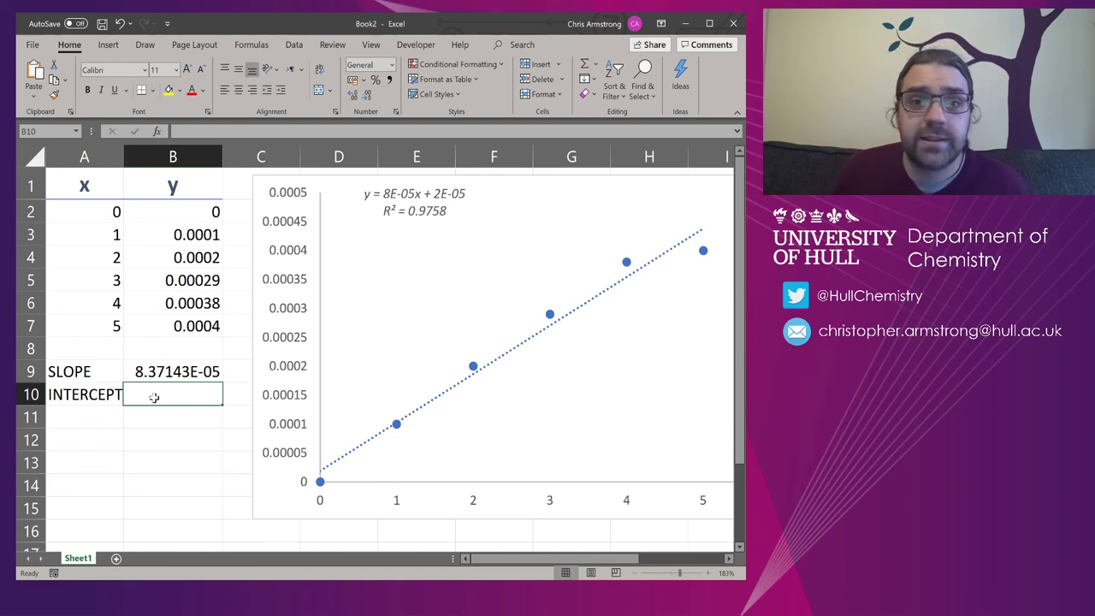
pyautogui.write('=I')
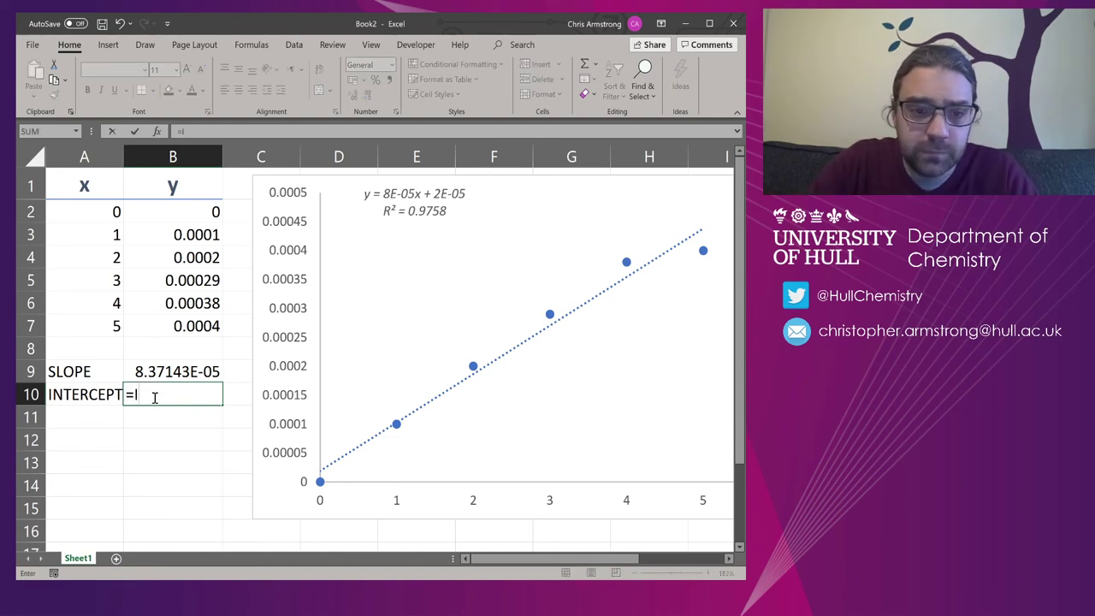
pyautogui.write('NTERCEPT(')
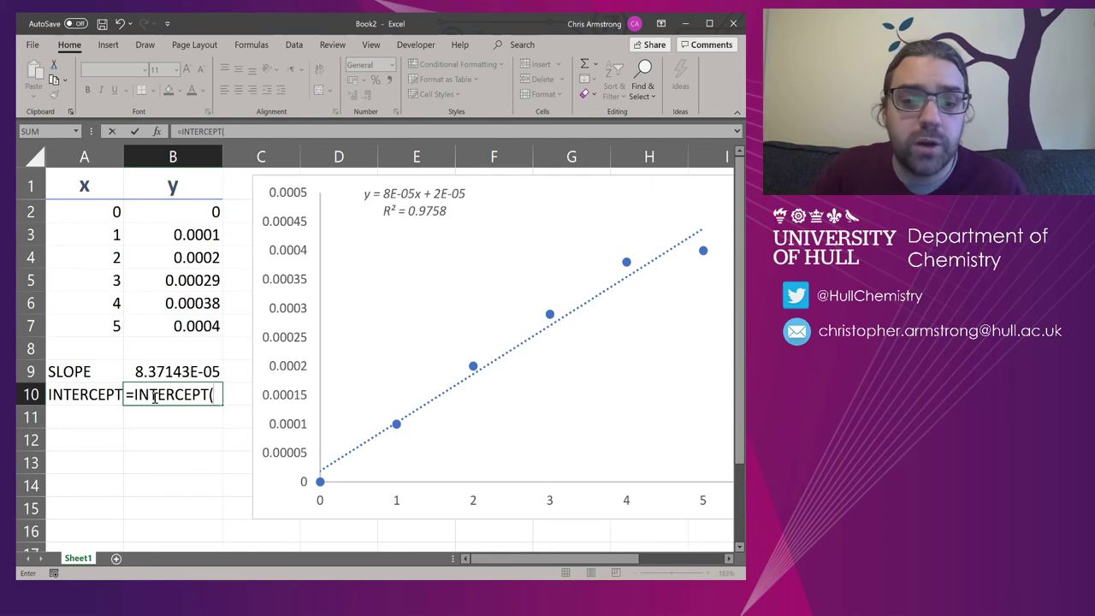
pyautogui.moveTo(208, 214); pyautogui.dragTo(192, 323)
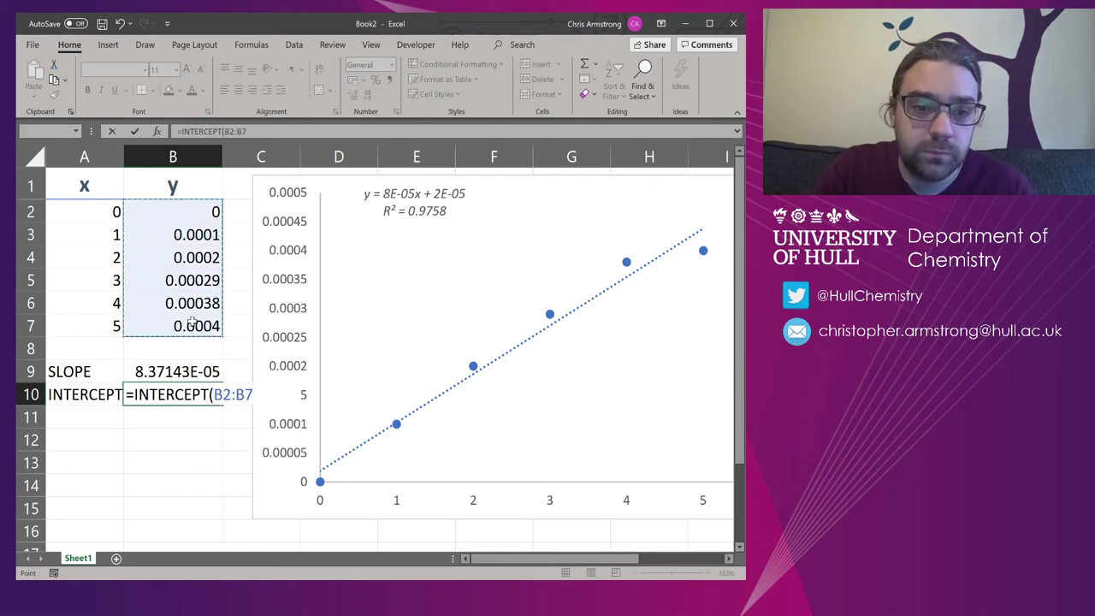
pyautogui.write(',')
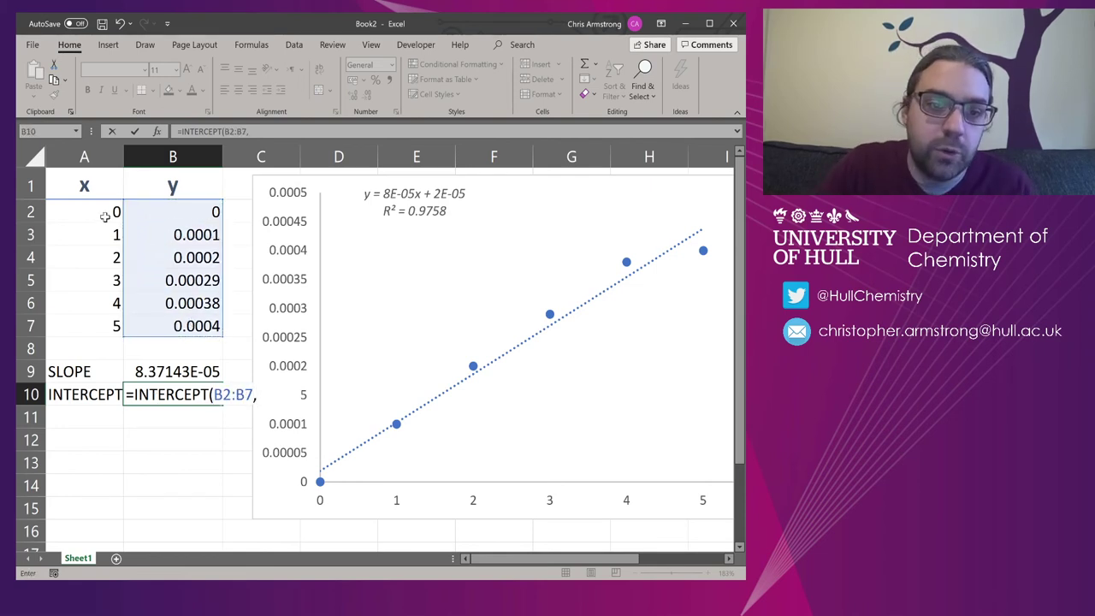
pyautogui.moveTo(98, 211); pyautogui.dragTo(95, 318)
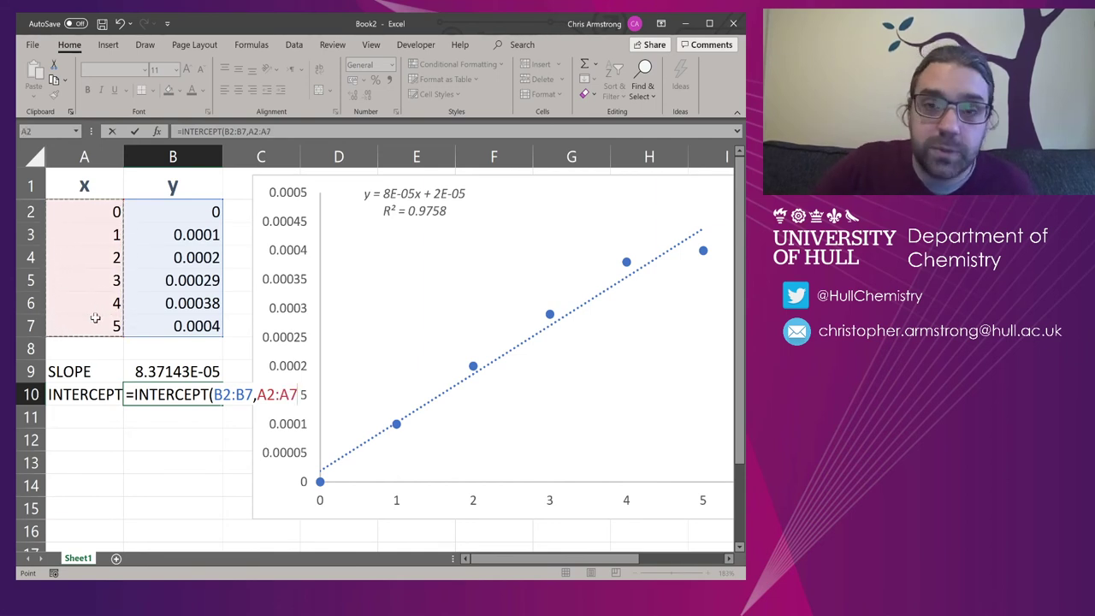
pyautogui.press('Return')
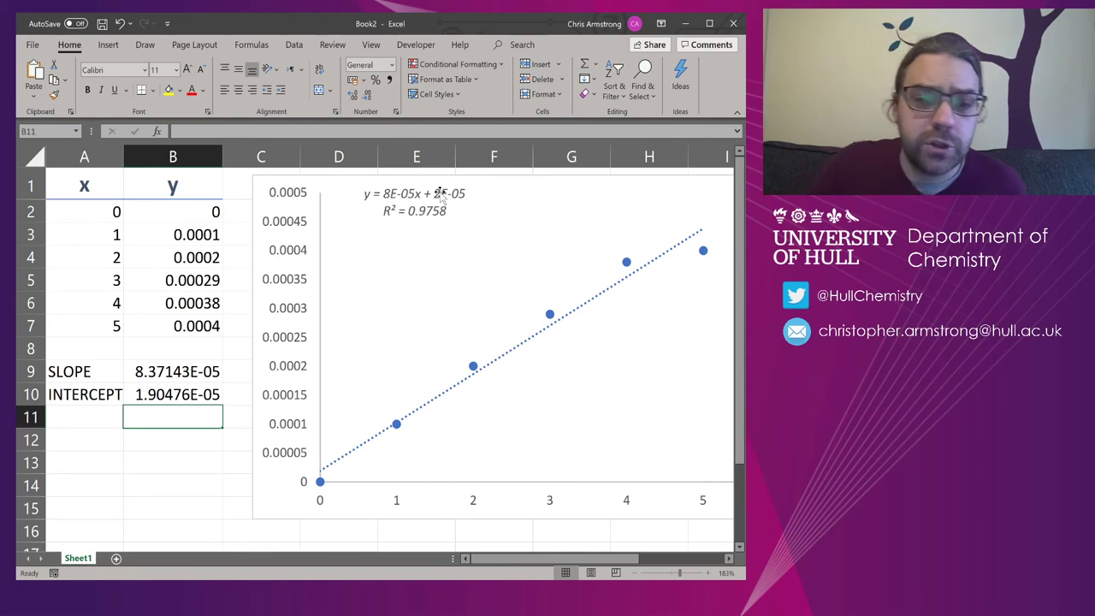
# Clear the slope and intercept formulas from B9:B10, keeping their labels
pyautogui.moveTo(172, 364); pyautogui.dragTo(171, 395)
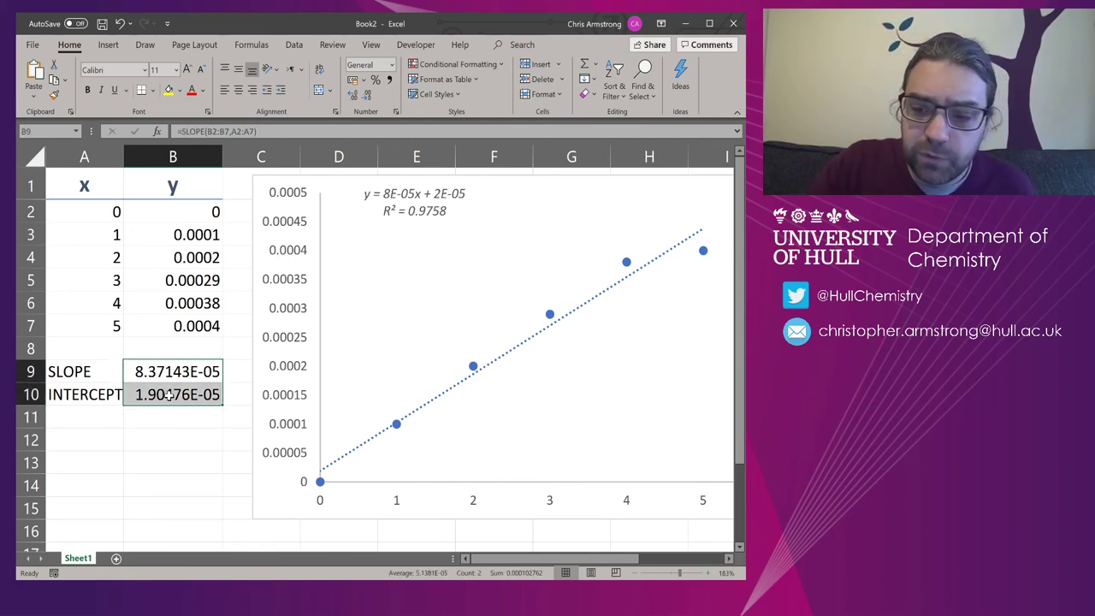
pyautogui.press('Delete')
pyautogui.click(162, 396)
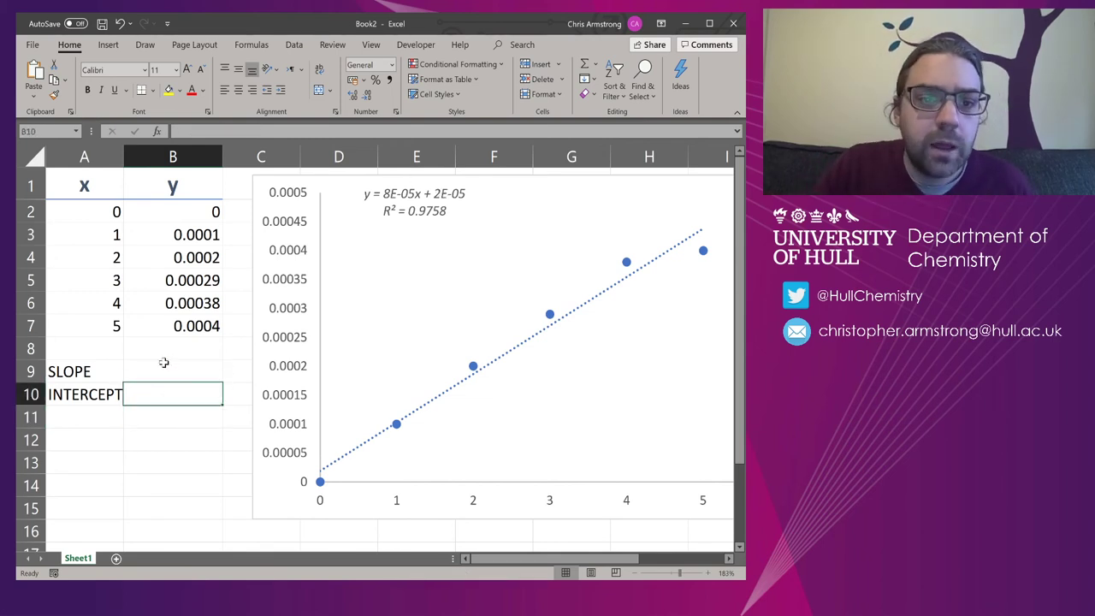
# Create named ranges from the x and y data in A1:B7, including the header cells
pyautogui.moveTo(98, 189); pyautogui.dragTo(184, 321)
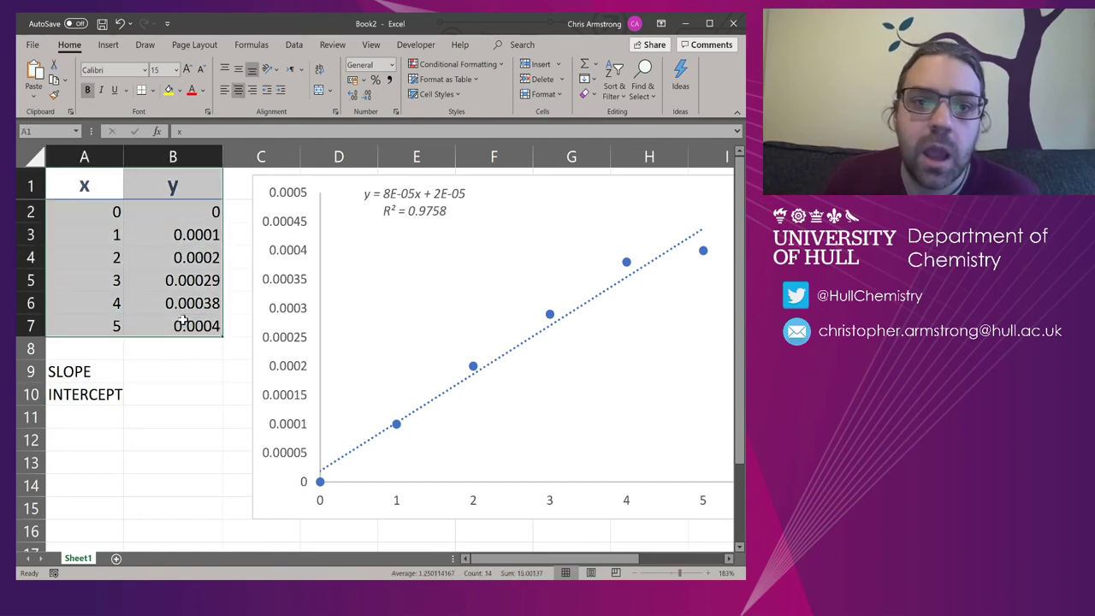
pyautogui.click(250, 46)
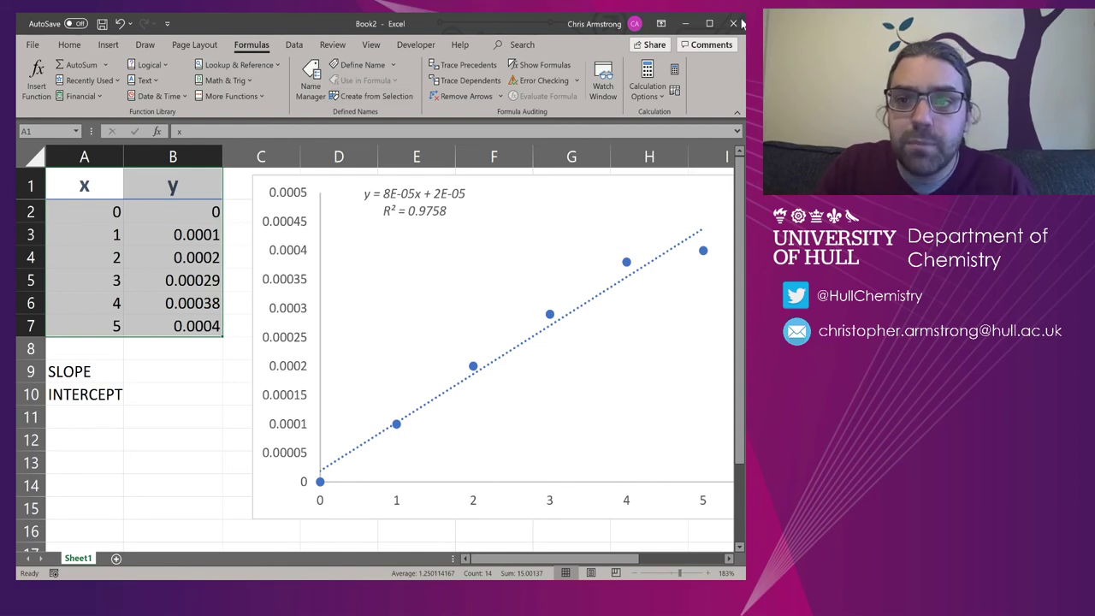
pyautogui.hotkey('alt', 'Tab')
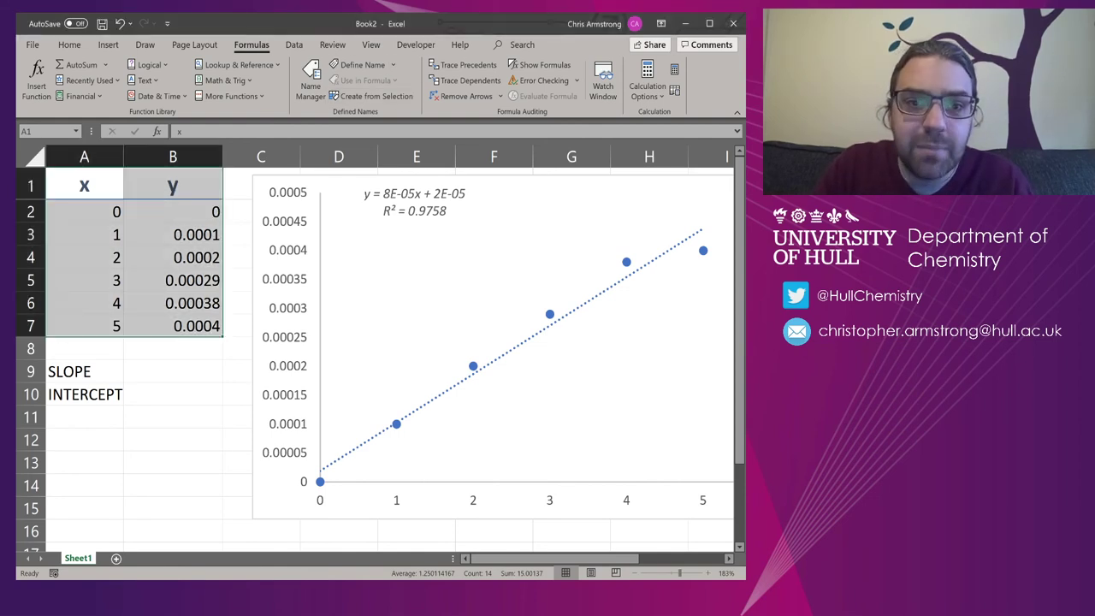
pyautogui.click(359, 100)
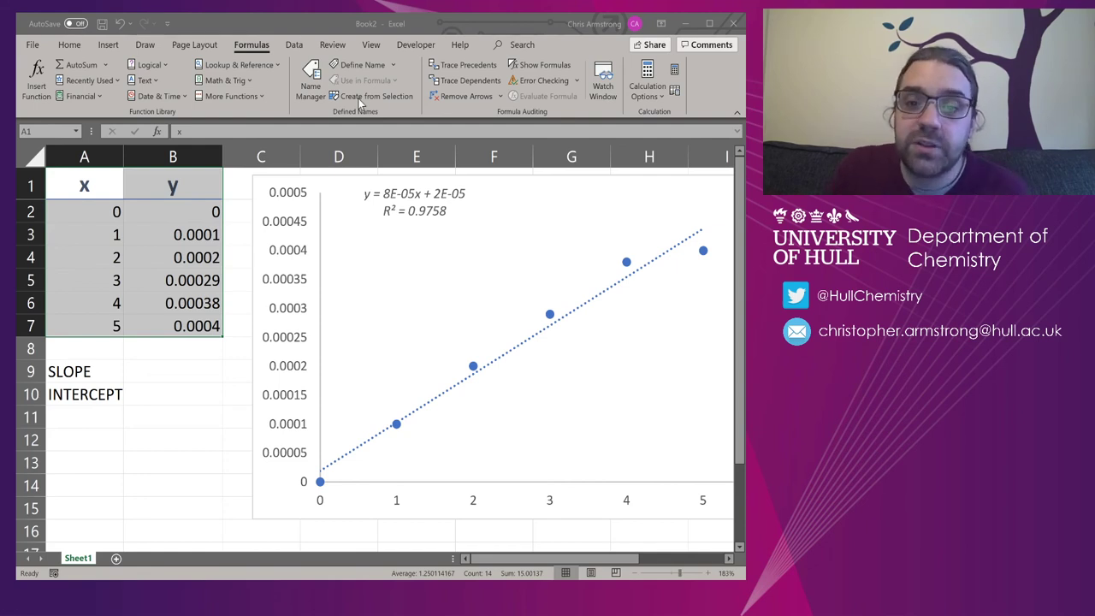
pyautogui.press('Return')
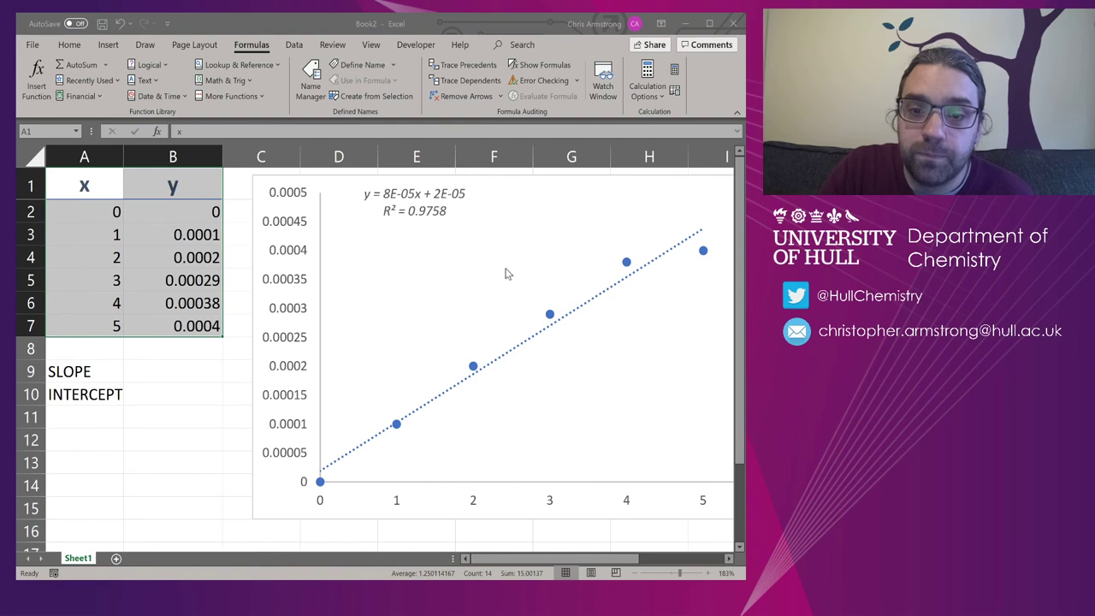
# Select the x values in A2:A7 and the y values in B2:B7 in turn to check each range's assigned name
pyautogui.moveTo(112, 235); pyautogui.dragTo(197, 280)
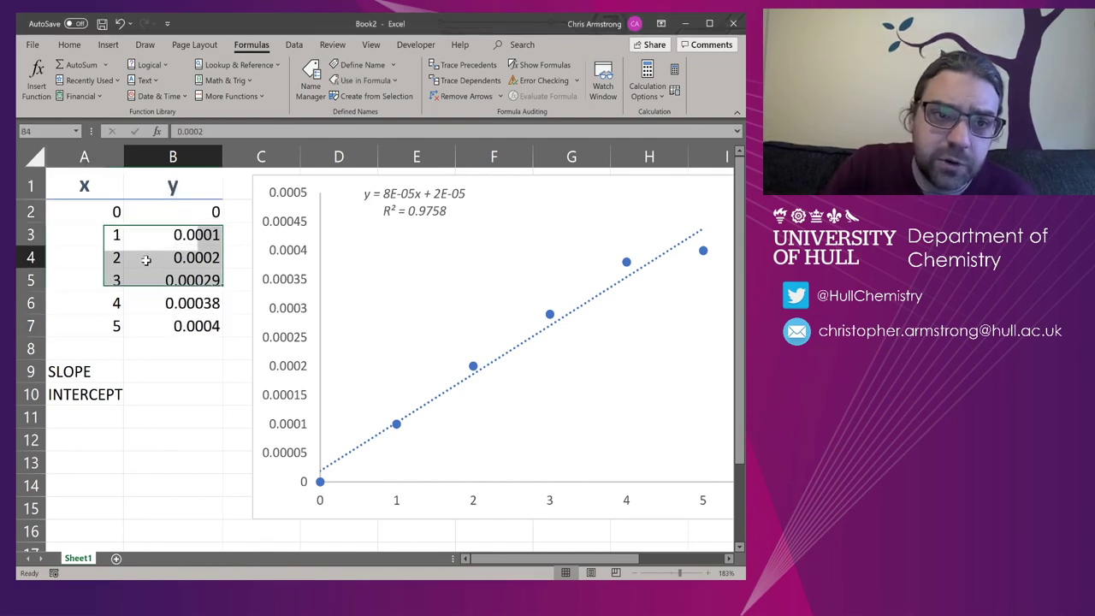
pyautogui.click(146, 260)
pyautogui.moveTo(98, 210); pyautogui.dragTo(98, 321)
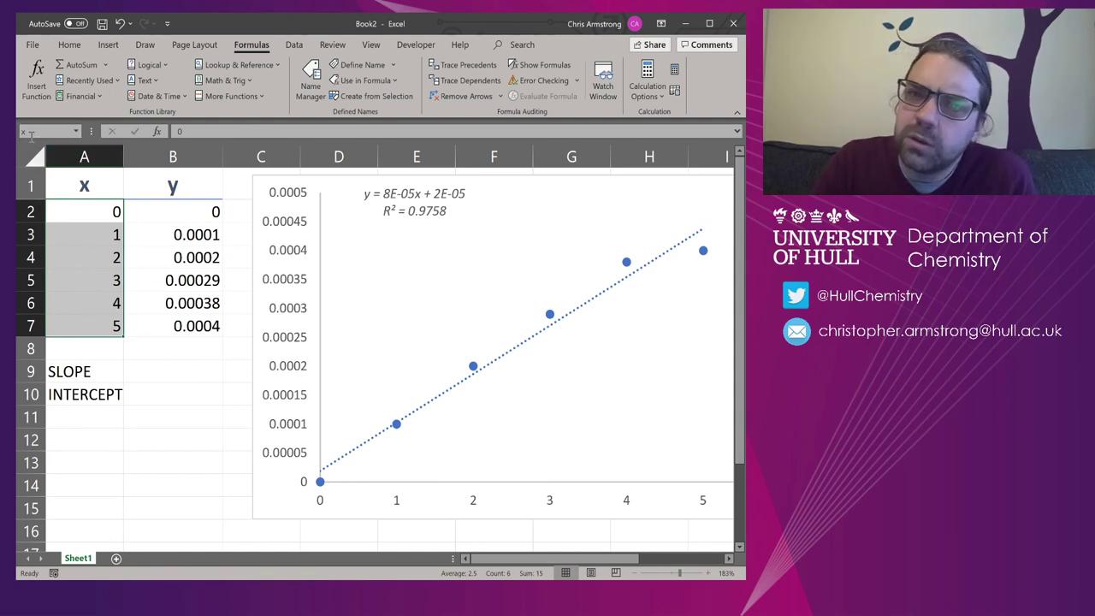
pyautogui.click(162, 207)
pyautogui.moveTo(161, 201); pyautogui.dragTo(169, 325)
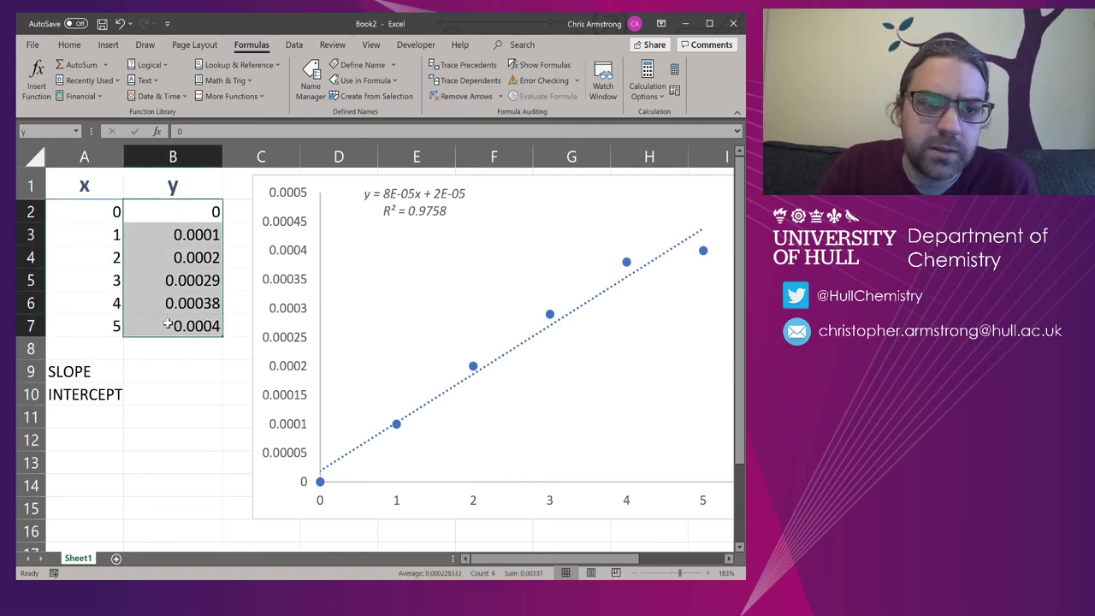
# Jump to the named range x, followed by the named range y, to check which cells each name covers
pyautogui.click(88, 211)
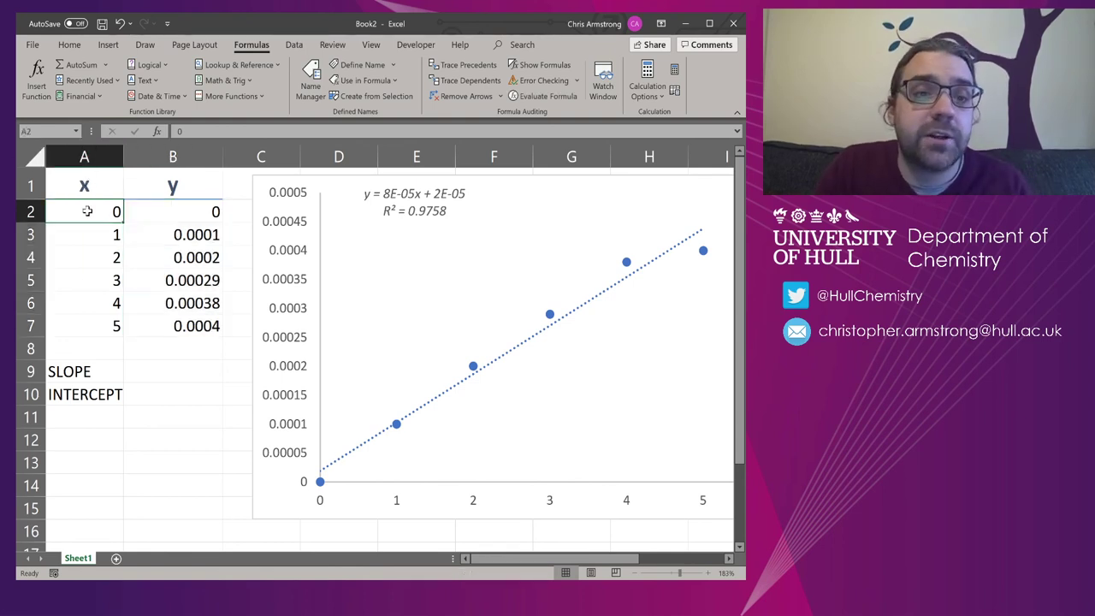
pyautogui.click(81, 132)
pyautogui.write('x')
pyautogui.press('Return')
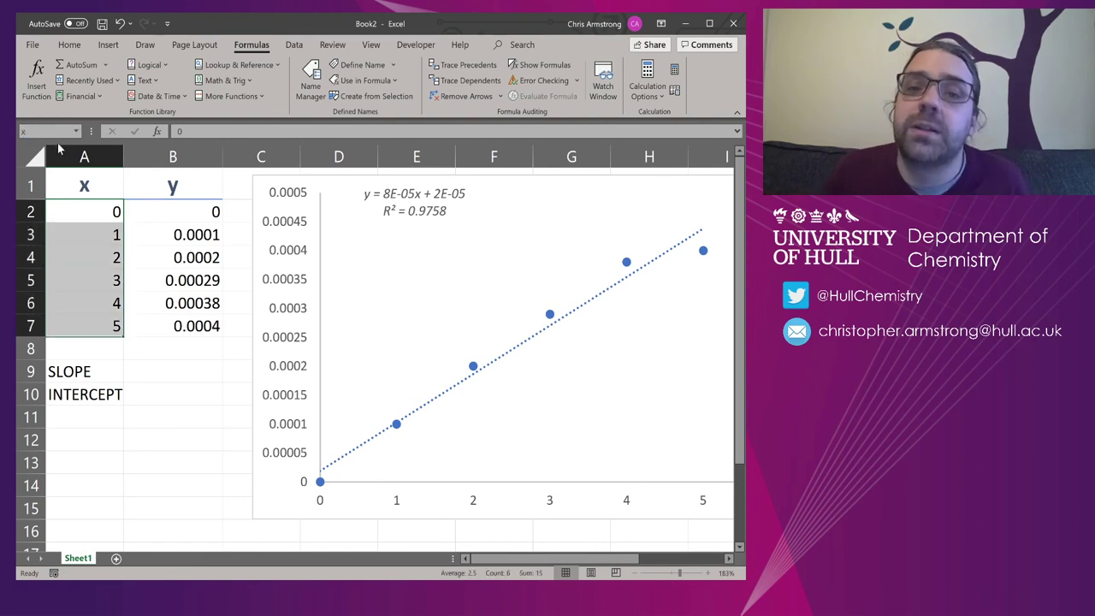
pyautogui.click(73, 132)
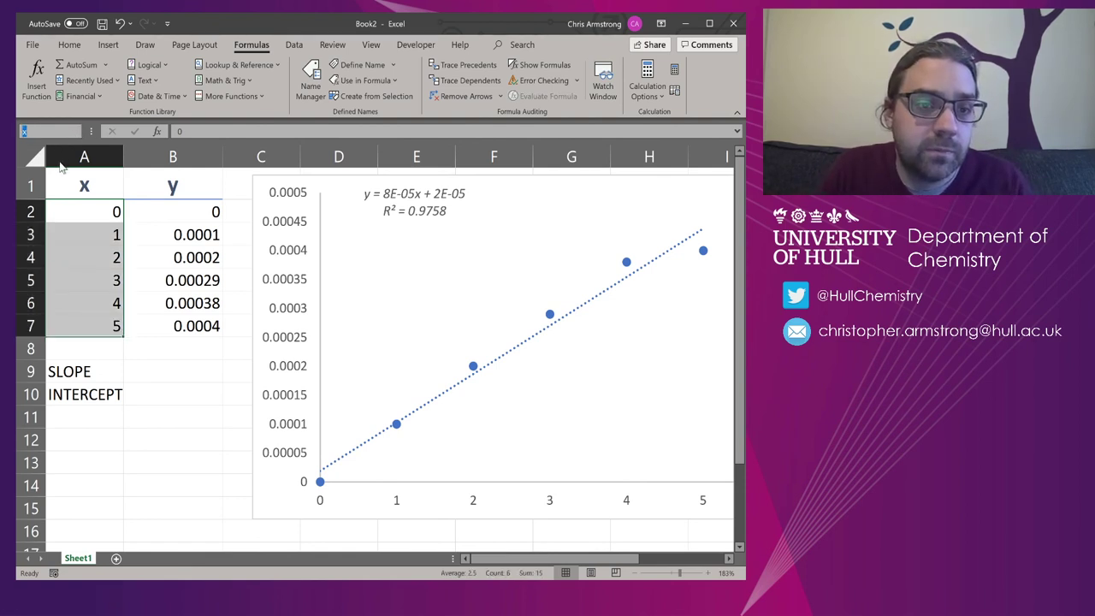
pyautogui.write('y')
pyautogui.press('Return')
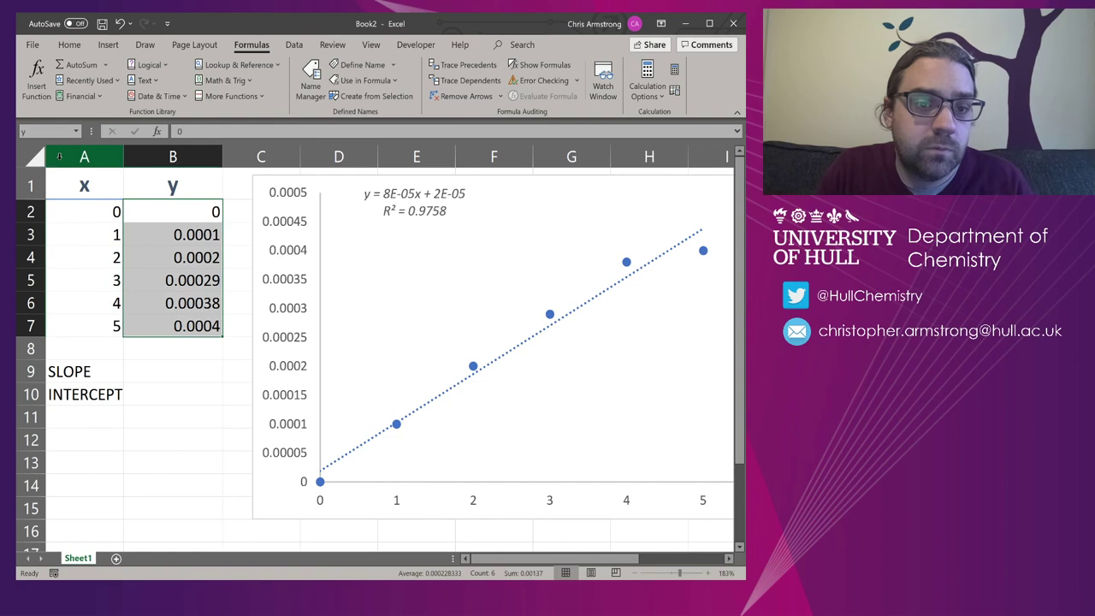
# Calculate the slope in B9 with the SLOPE function, using the named ranges y and x as its arguments
pyautogui.click(193, 380)
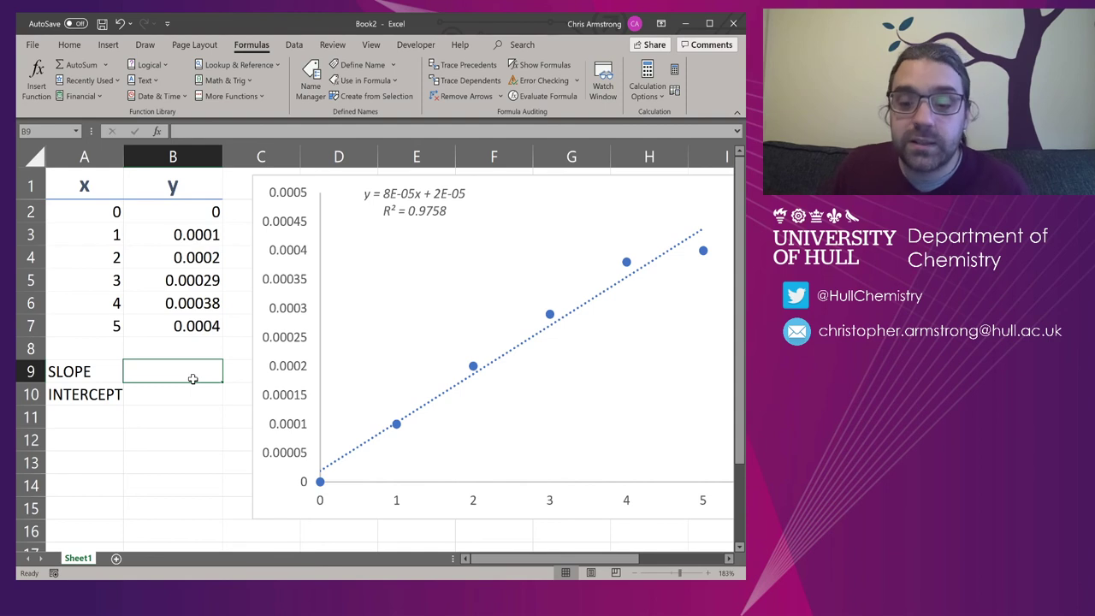
pyautogui.write('=SLOPE(')
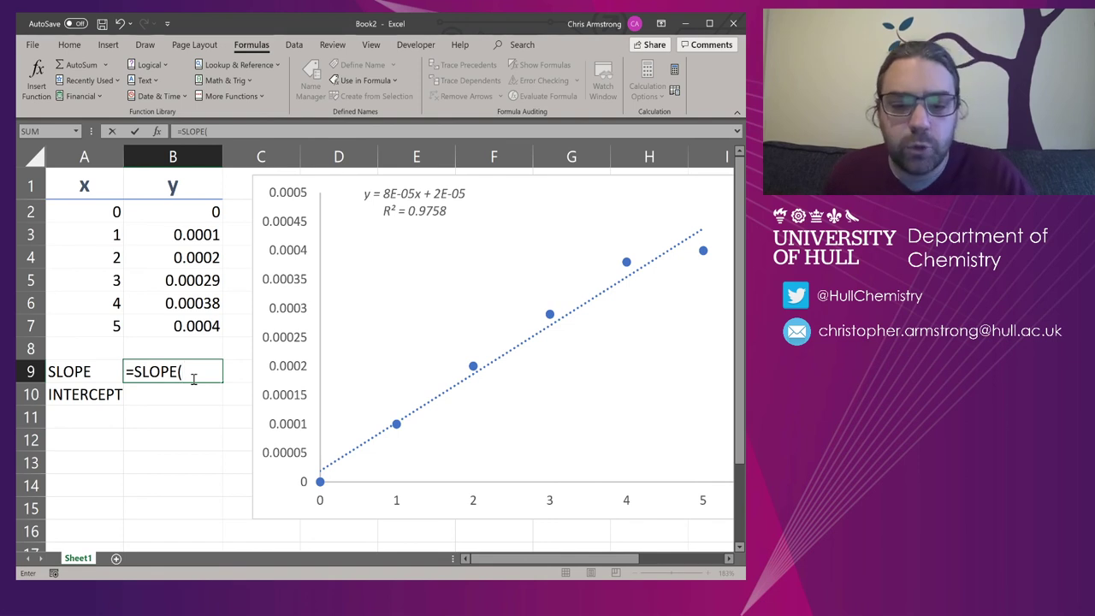
pyautogui.write('y')
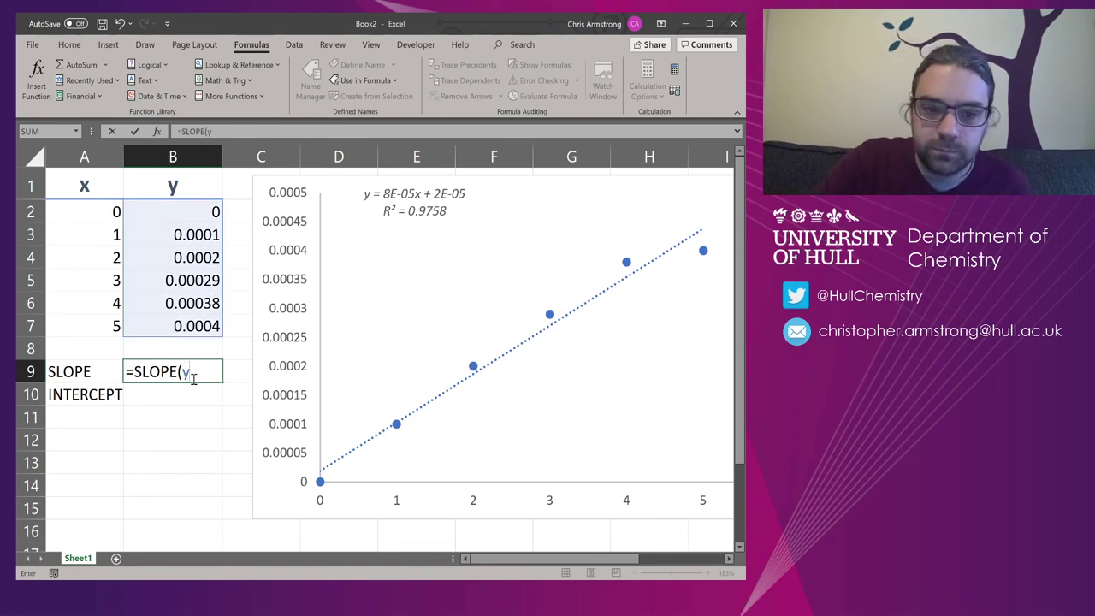
pyautogui.write(',')
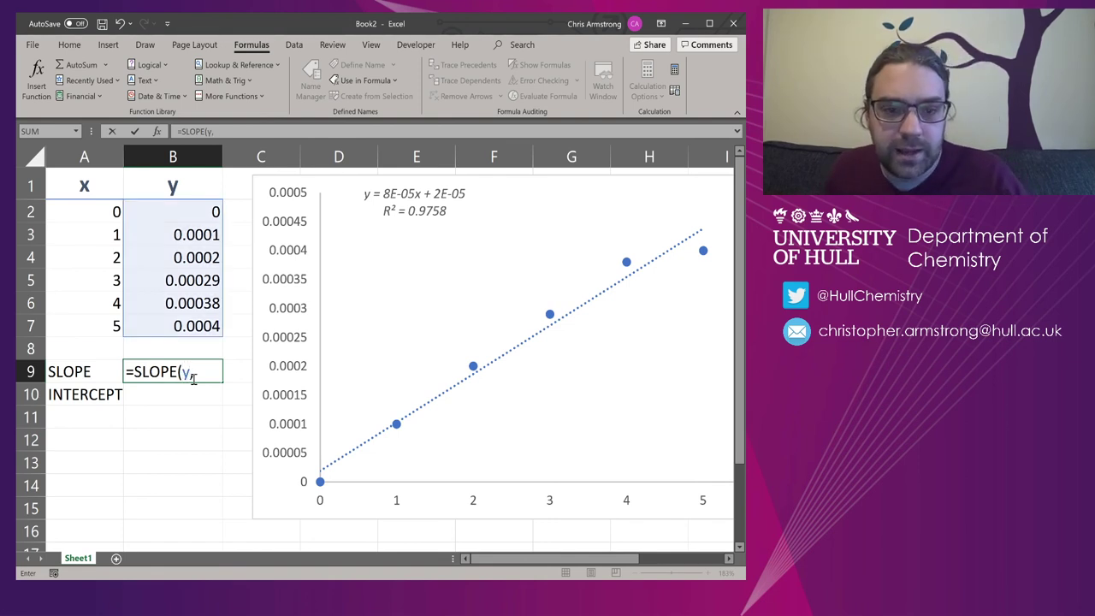
pyautogui.write('x)')
pyautogui.press('Return')
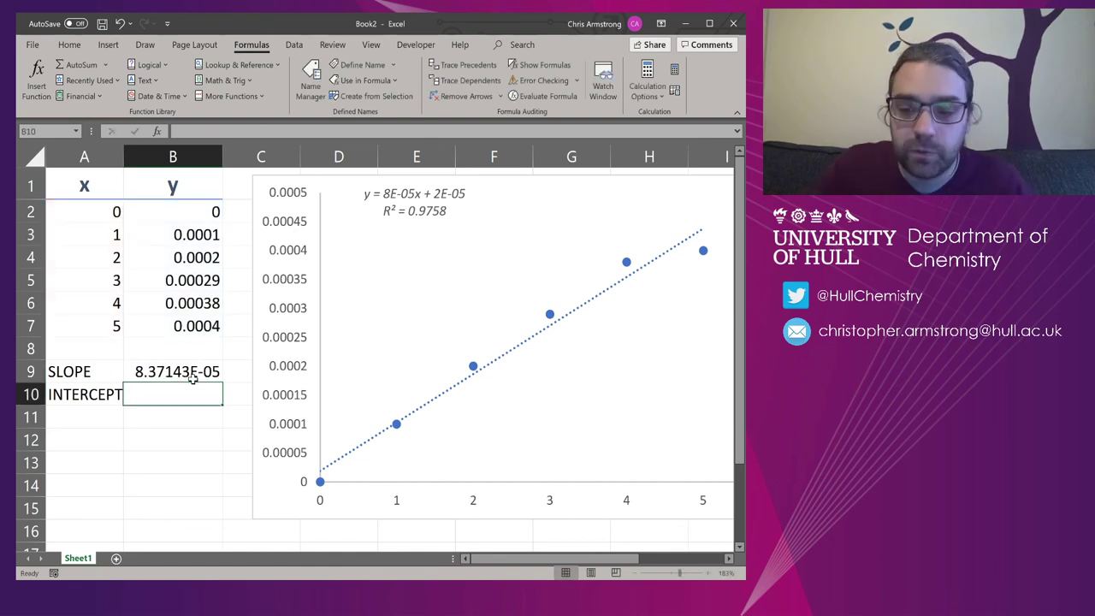
# Calculate the intercept in B10 with the INTERCEPT function, using the named ranges y and x as its arguments
pyautogui.write('=INTER')
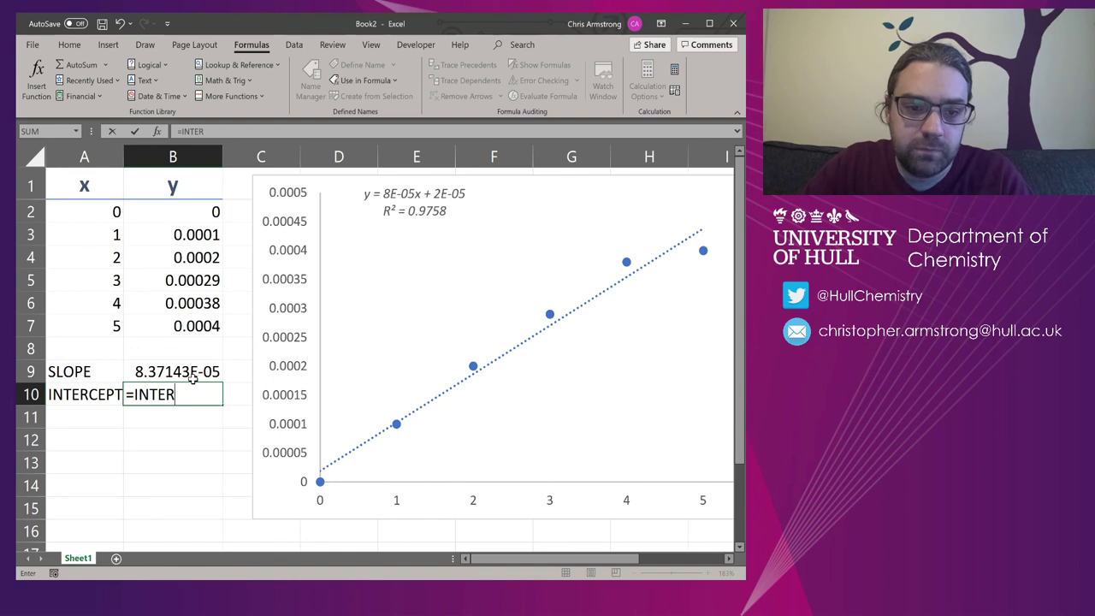
pyautogui.write('CEPT(')
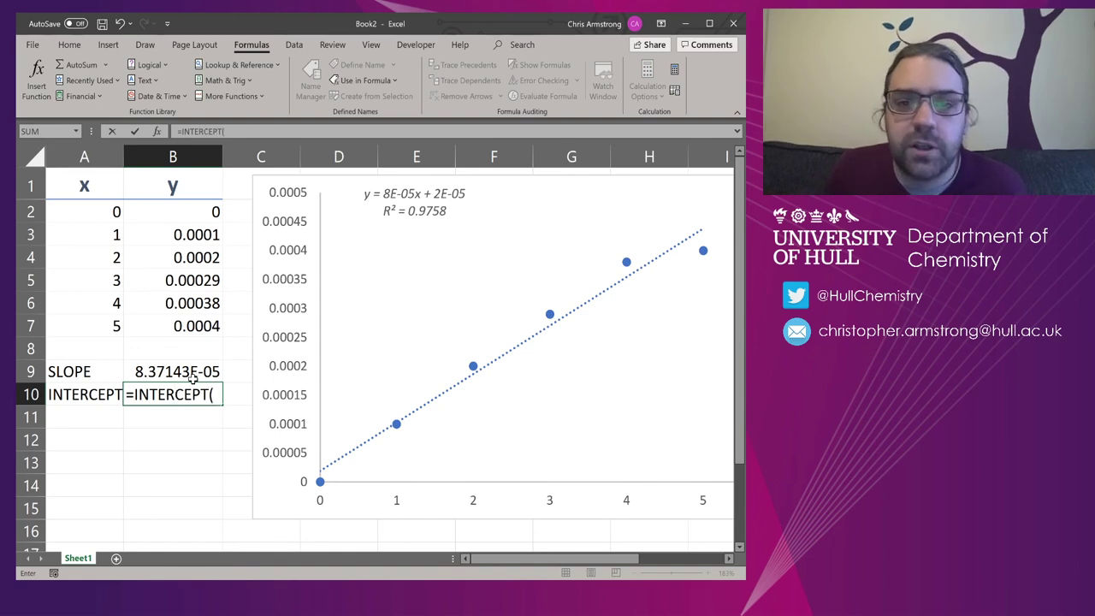
pyautogui.write('y')
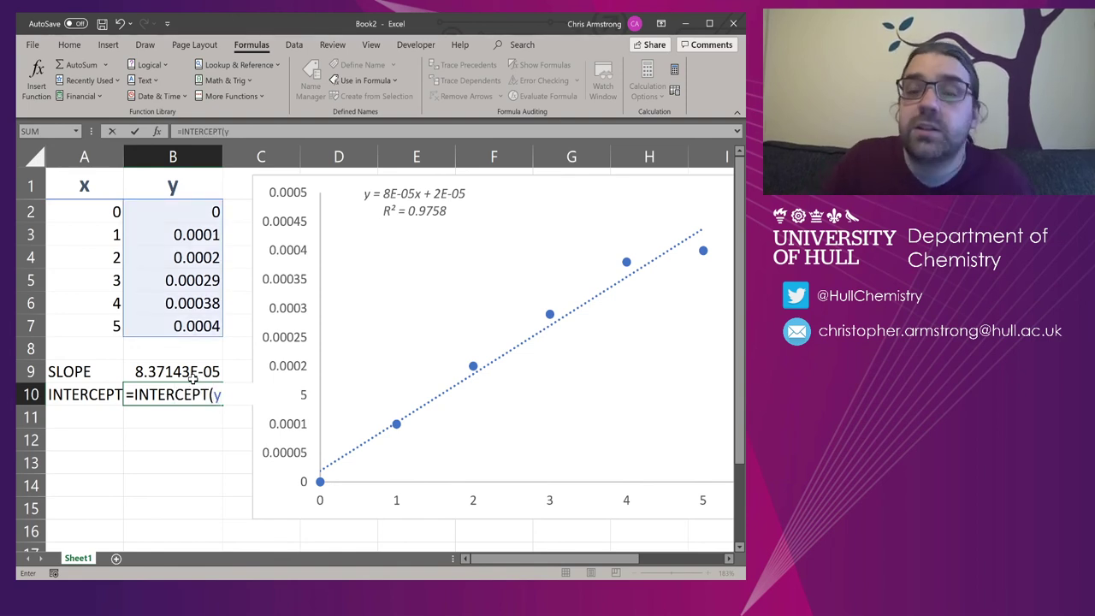
pyautogui.write(',x')
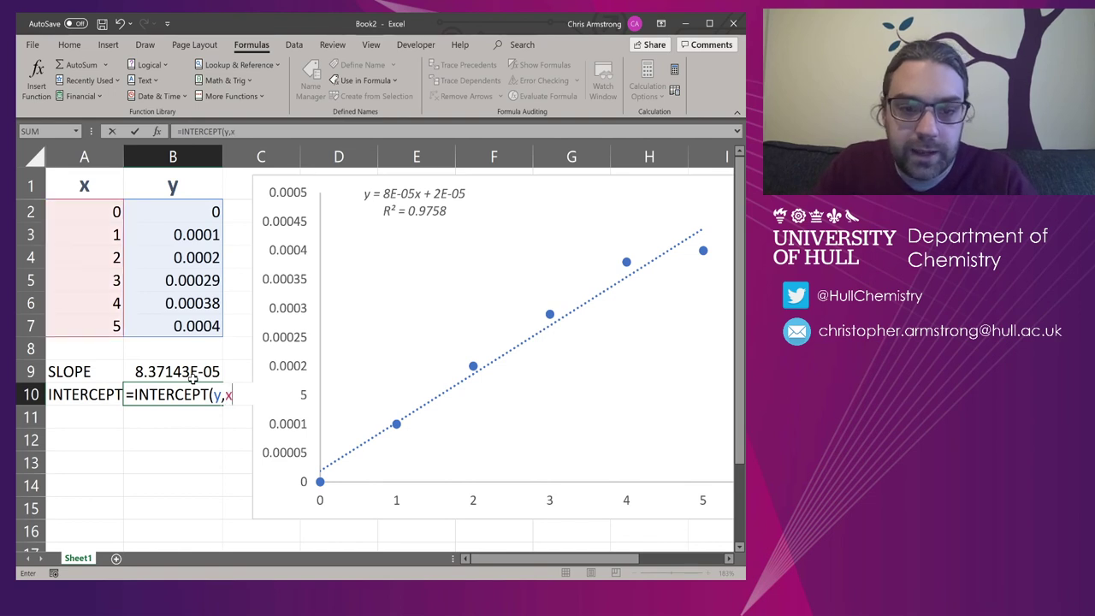
pyautogui.press('Return')
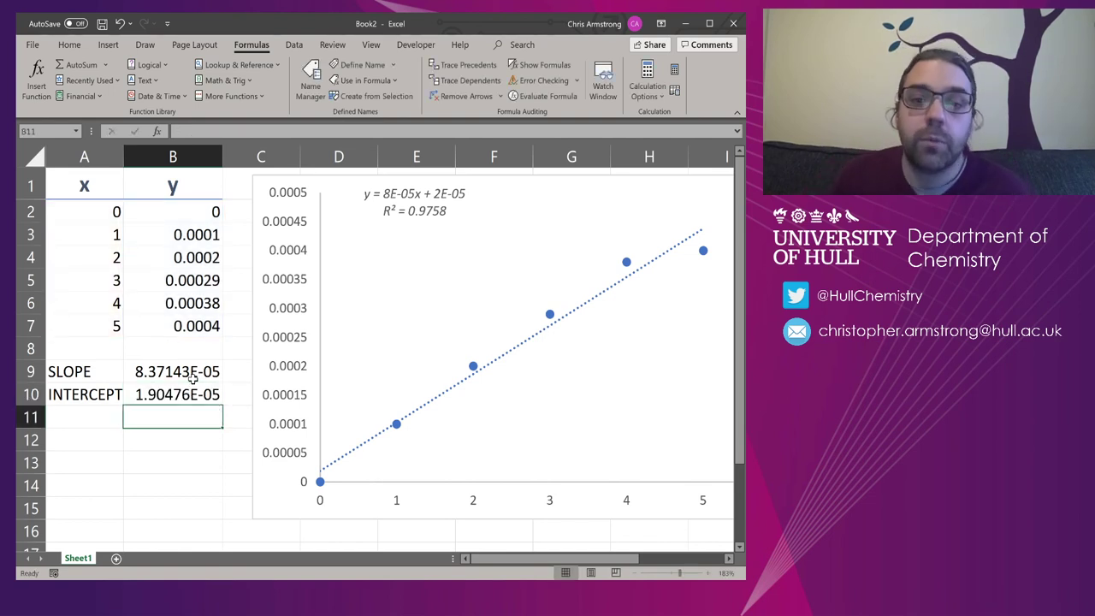